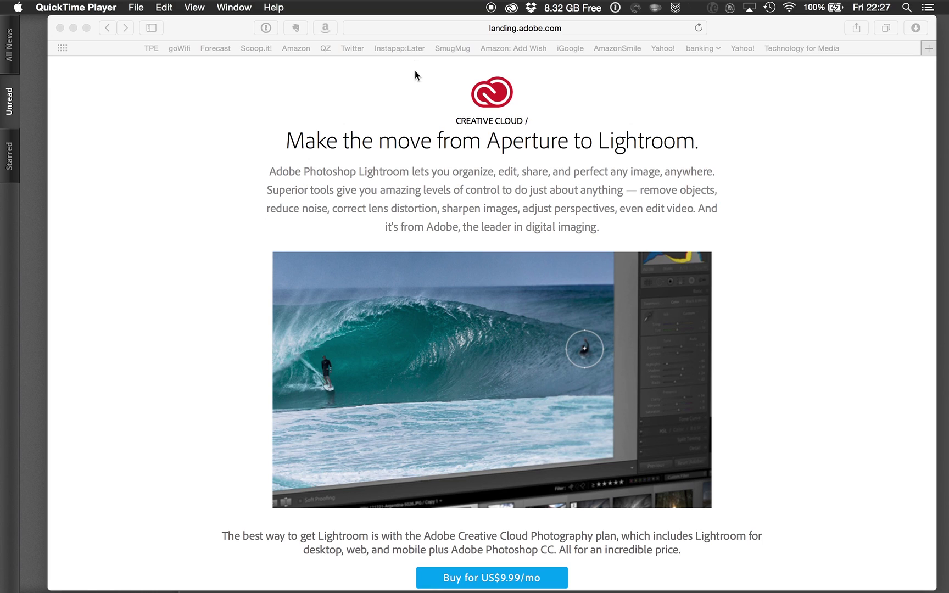
Step: Bring Safari forward and scroll Adobe's page to the Aperture and iPhoto migration steps
click(421, 31)
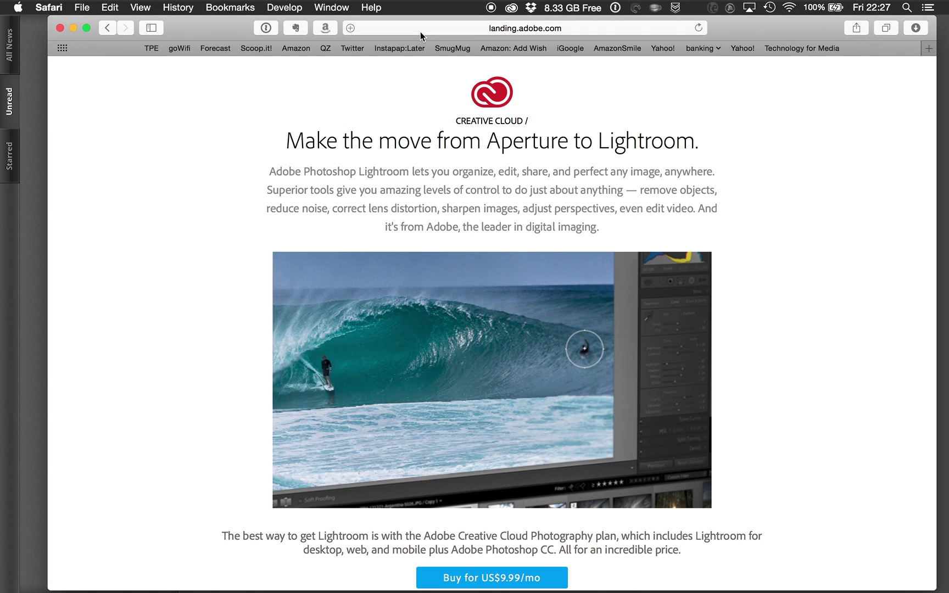
click(420, 31)
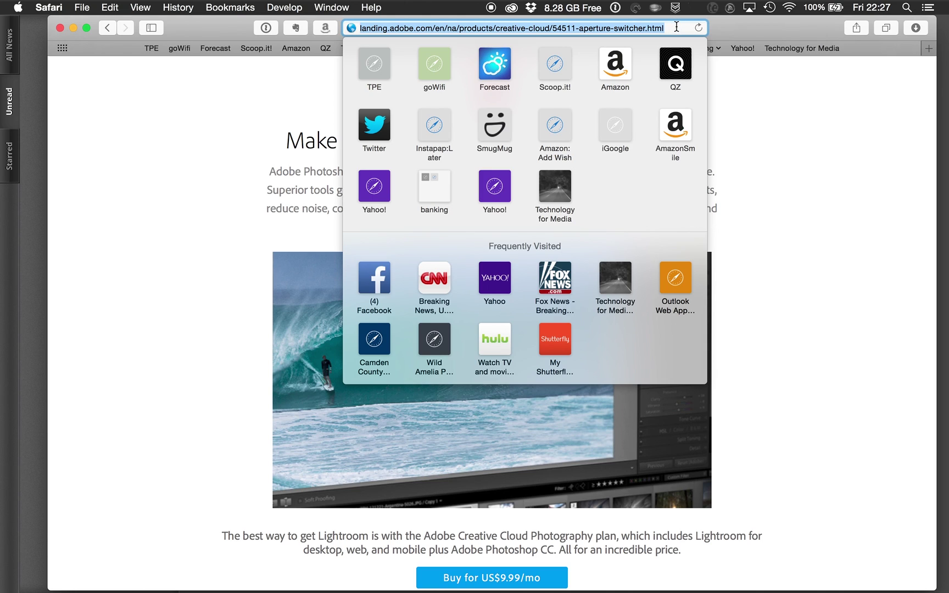
click(231, 203)
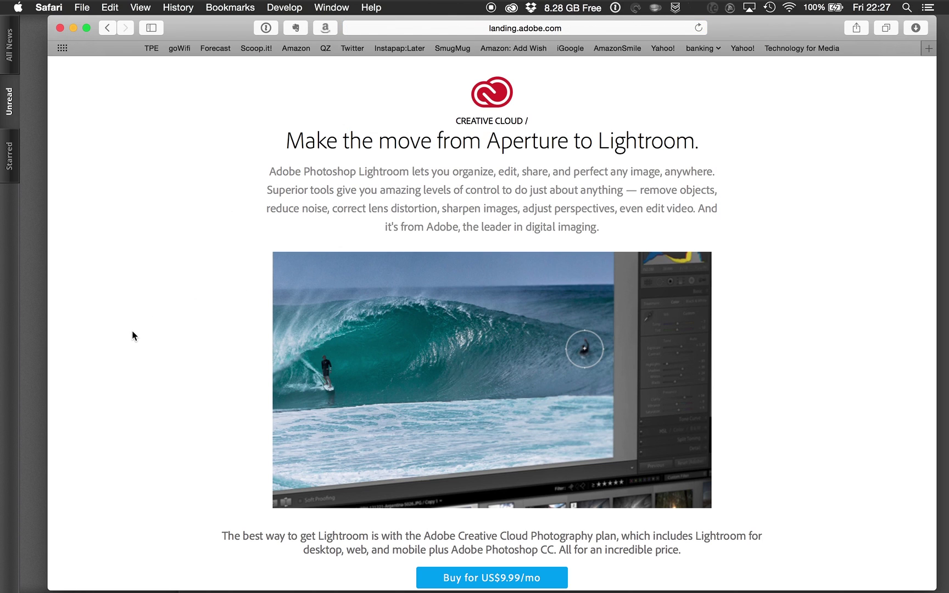
scroll(132, 331, down, 12)
scroll(132, 330, down, 5)
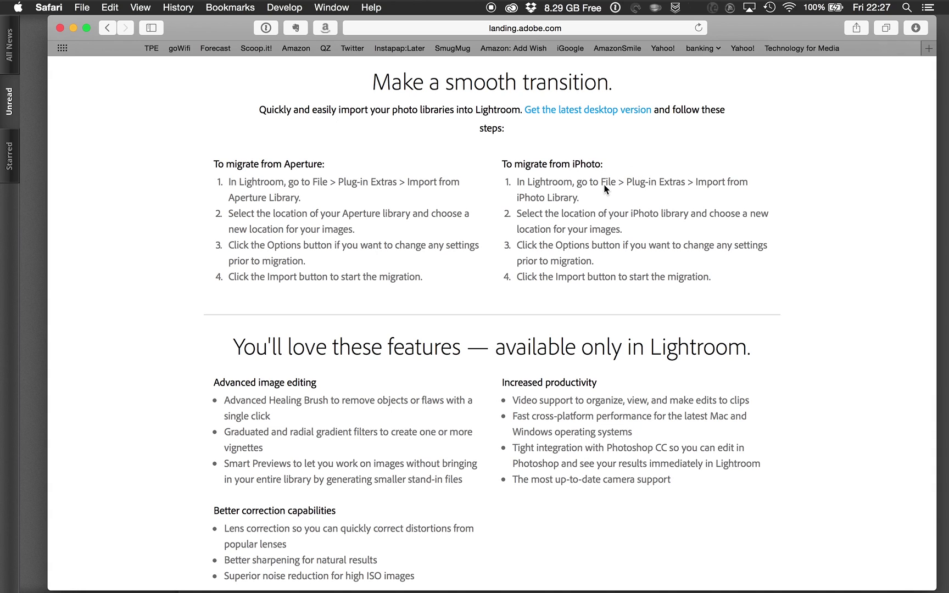
Step: Switch to iPhoto, restore its window and show All Events
key(super+Tab)
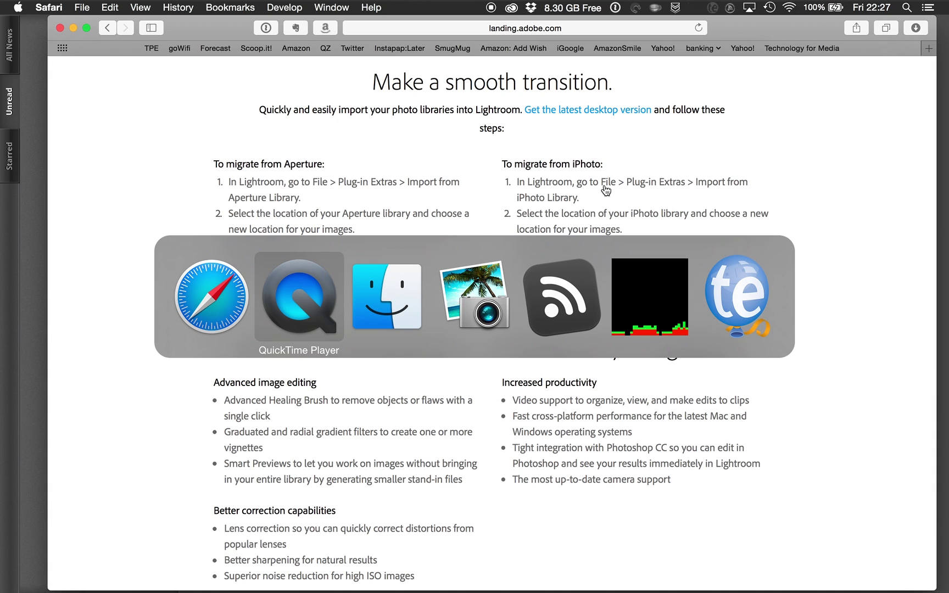
key(super+Tab)
key(super+Tab)
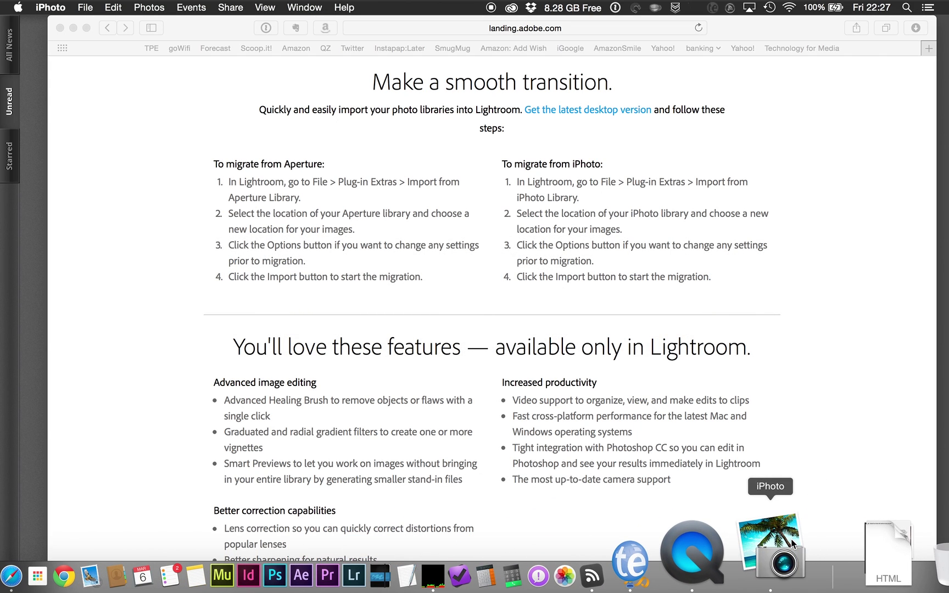
click(793, 544)
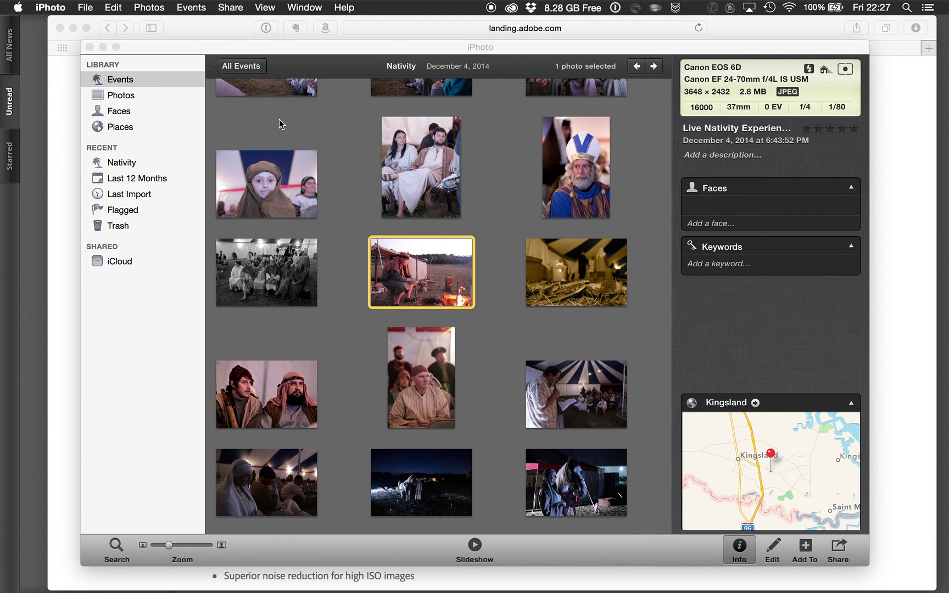
click(238, 67)
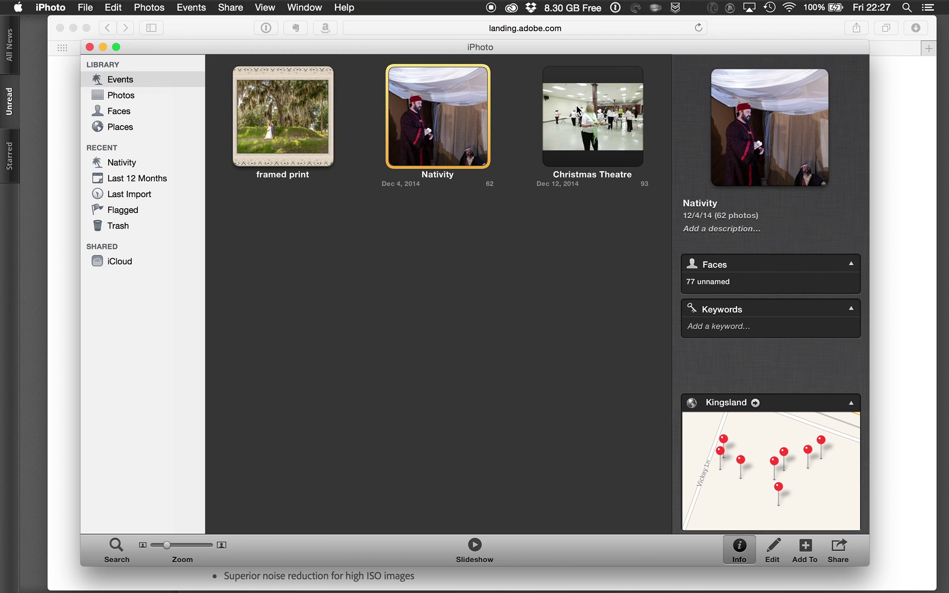
Step: Review the Info details of the Christmas Theatre and Nativity events
click(577, 110)
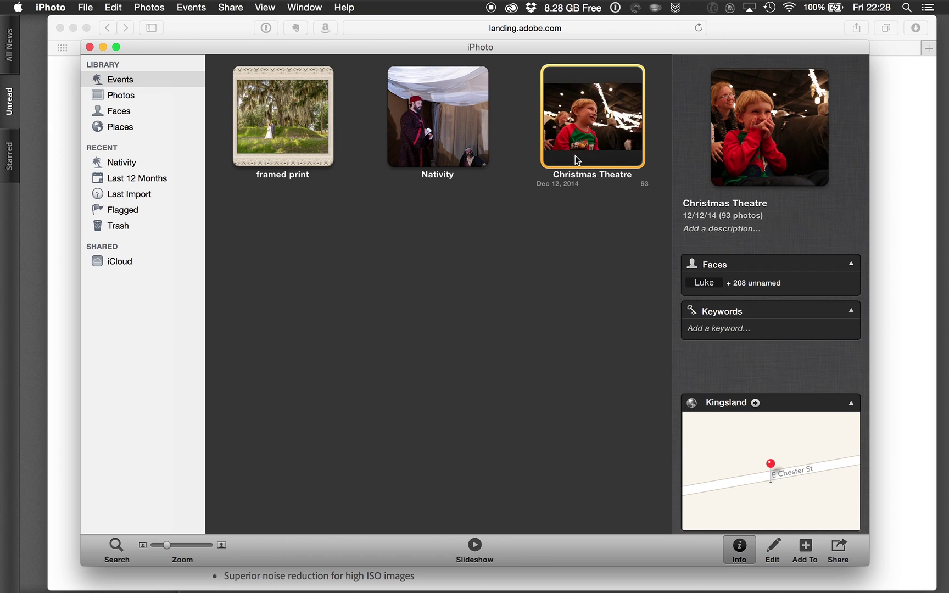
click(432, 139)
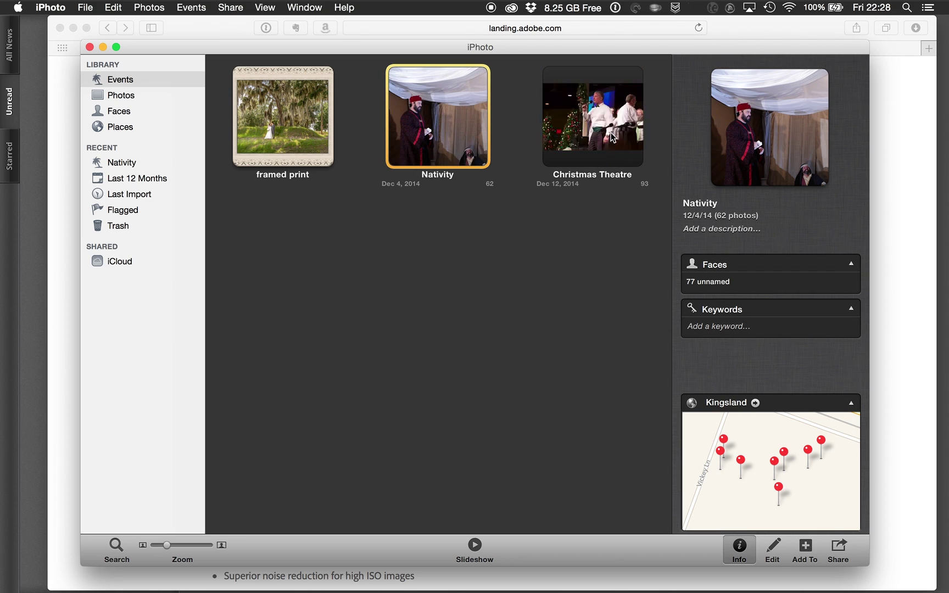
click(586, 141)
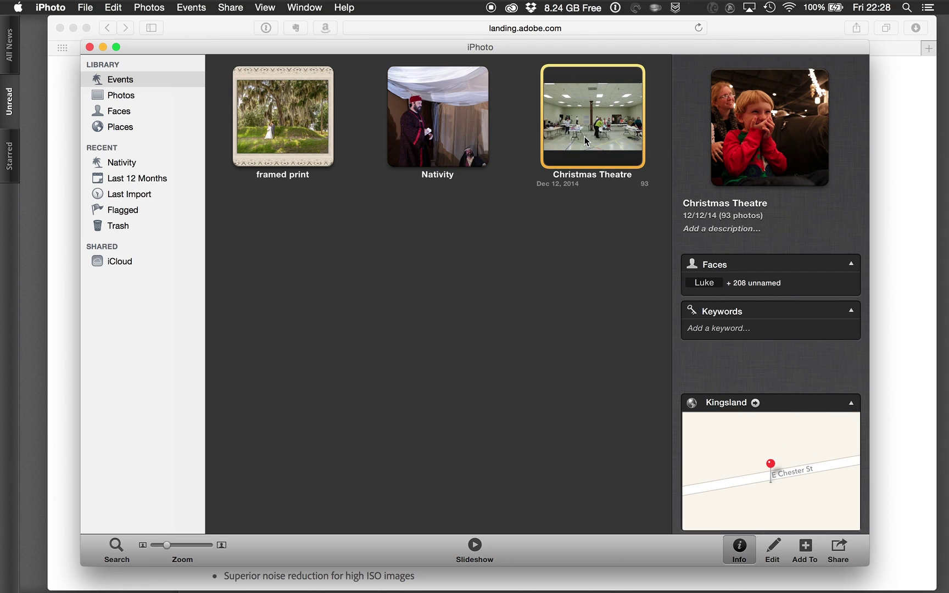
Step: Apply the B&W effect to the laughing-boy photo in Christmas Theatre, then return to the grid
double_click(585, 140)
click(576, 204)
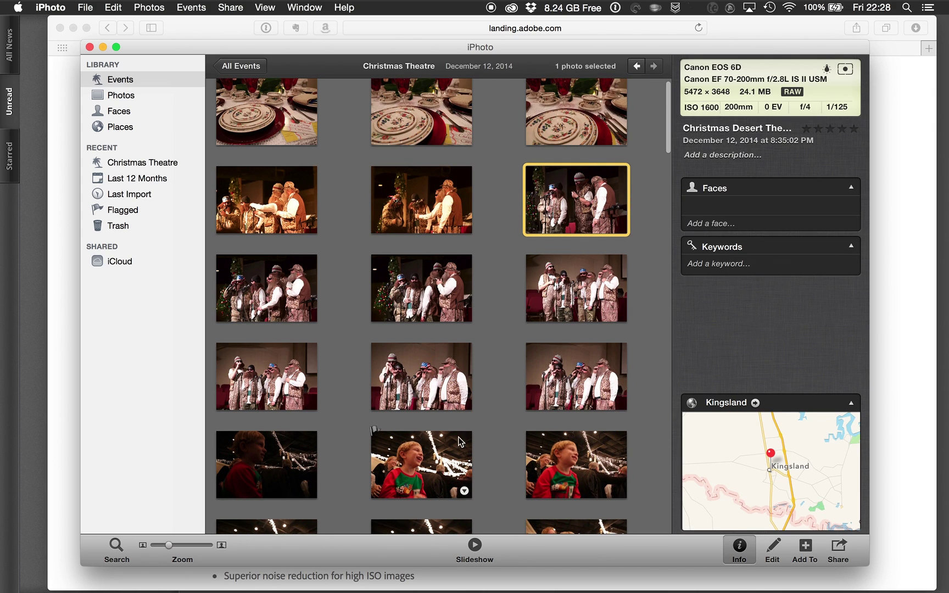
click(429, 458)
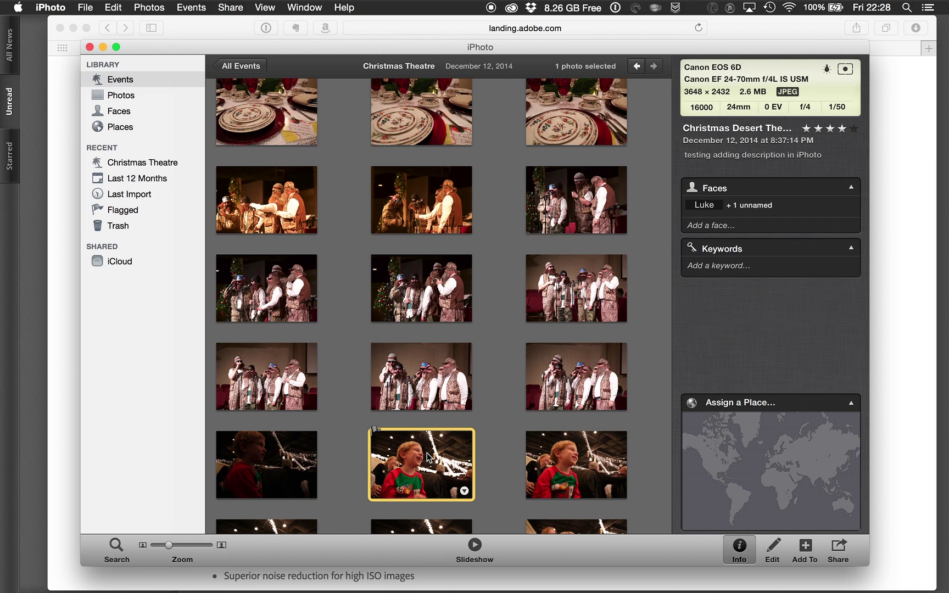
key(super+r)
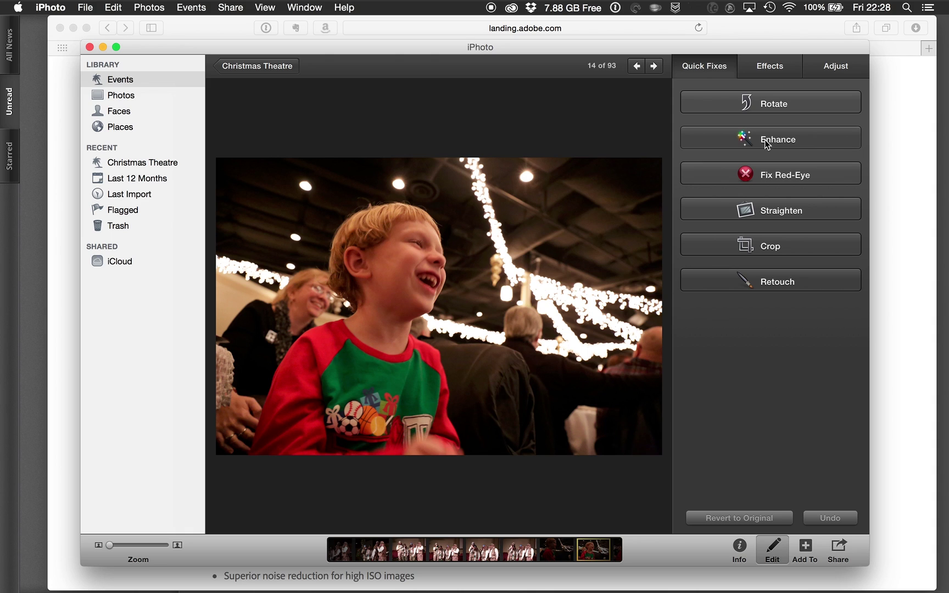
click(770, 66)
click(713, 250)
click(263, 68)
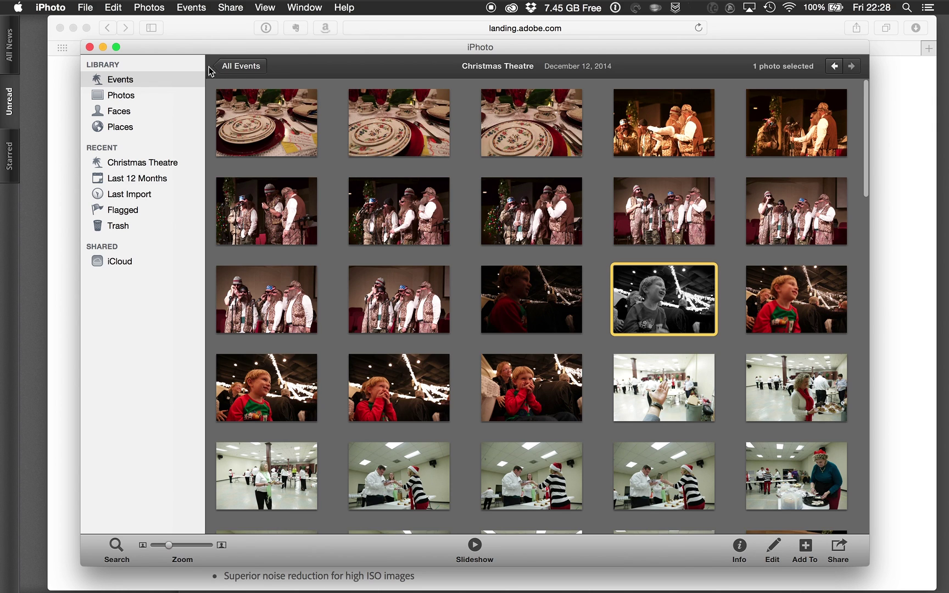
Step: Open the Nativity event and inspect the priest, golden nativity scene and two-men photos
click(233, 65)
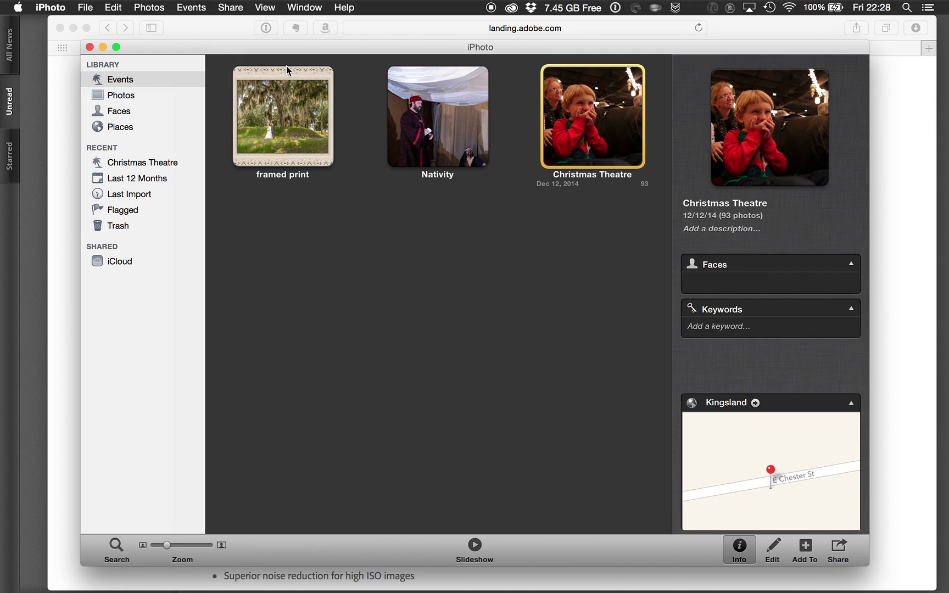
click(431, 129)
double_click(432, 129)
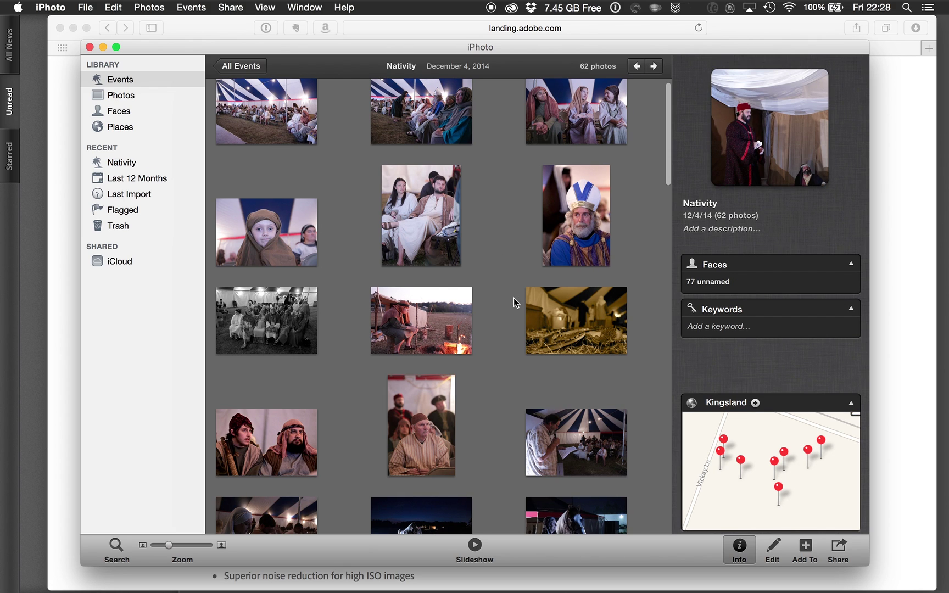
click(581, 250)
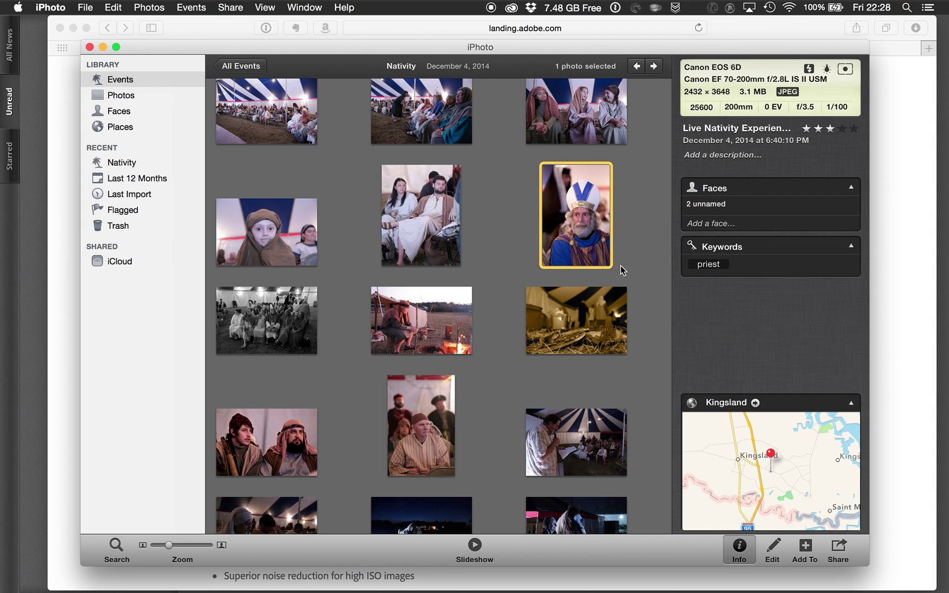
mouse_move(581, 203)
mouse_move(421, 307)
click(567, 320)
mouse_move(297, 420)
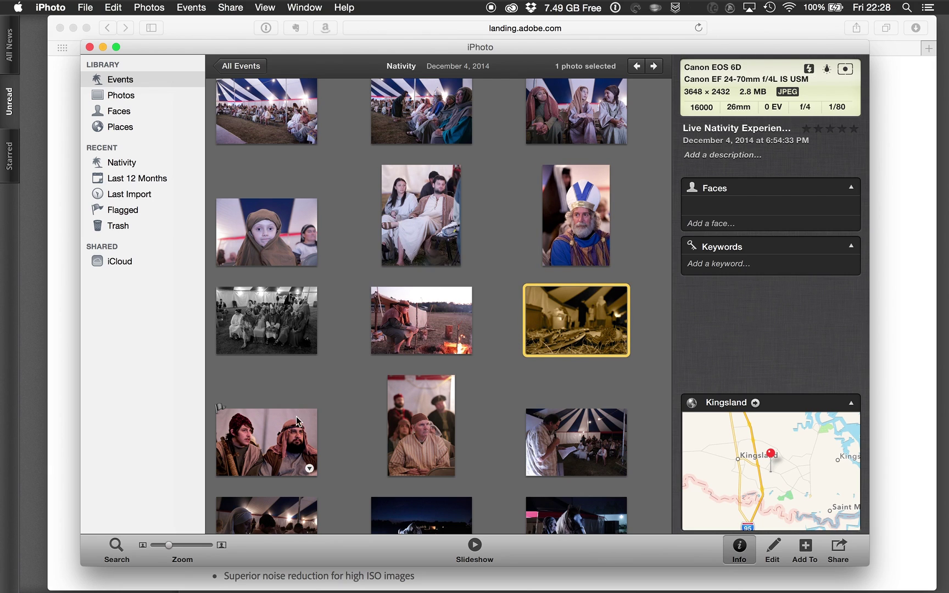
click(264, 441)
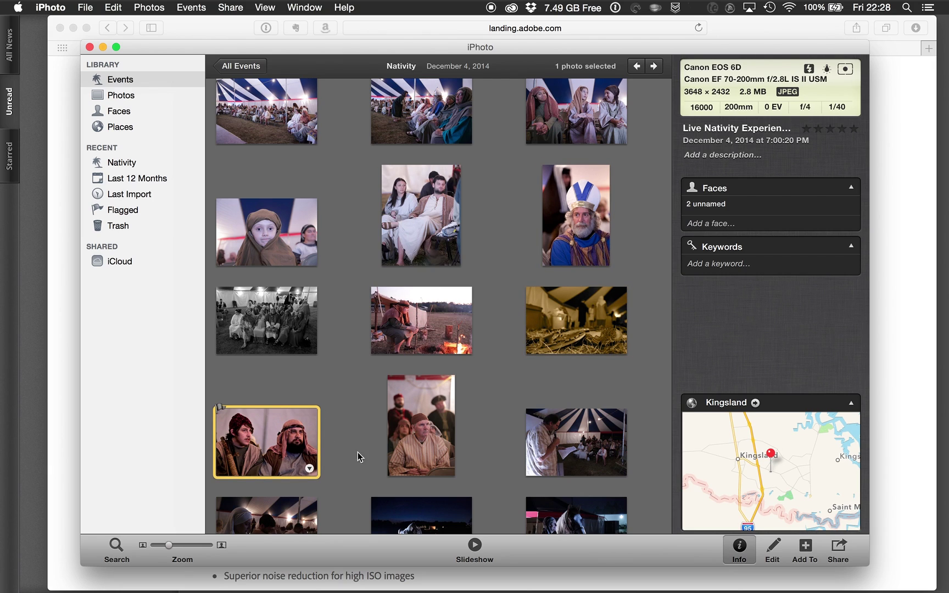
scroll(418, 452, down, 3)
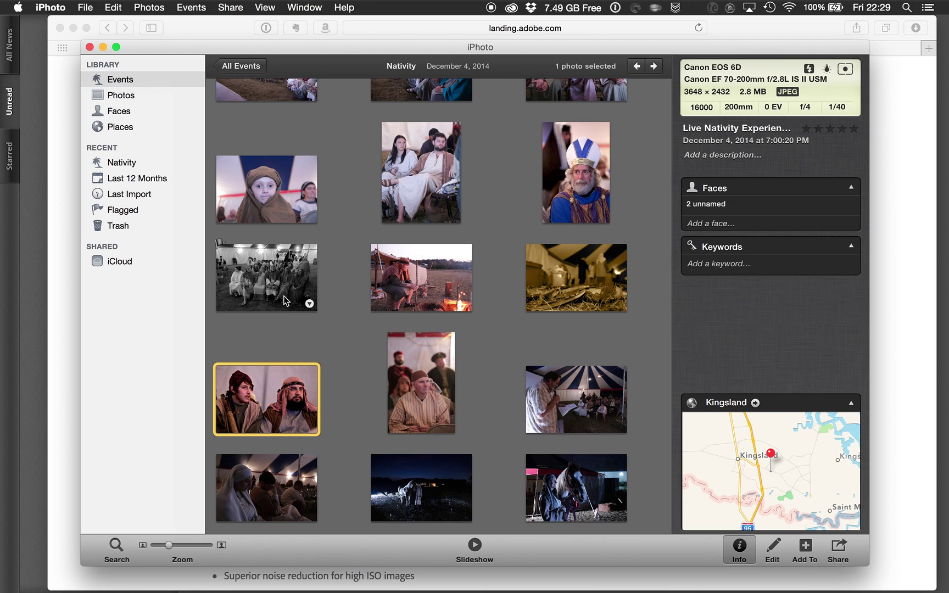
Step: Reopen the Nativity event from All Events and select the priest photo
click(237, 67)
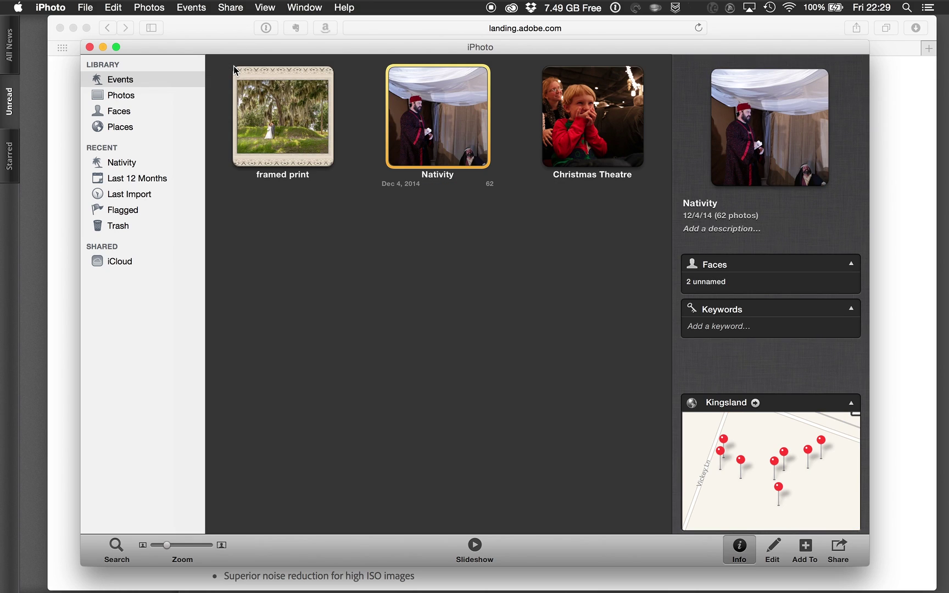
double_click(447, 110)
click(626, 214)
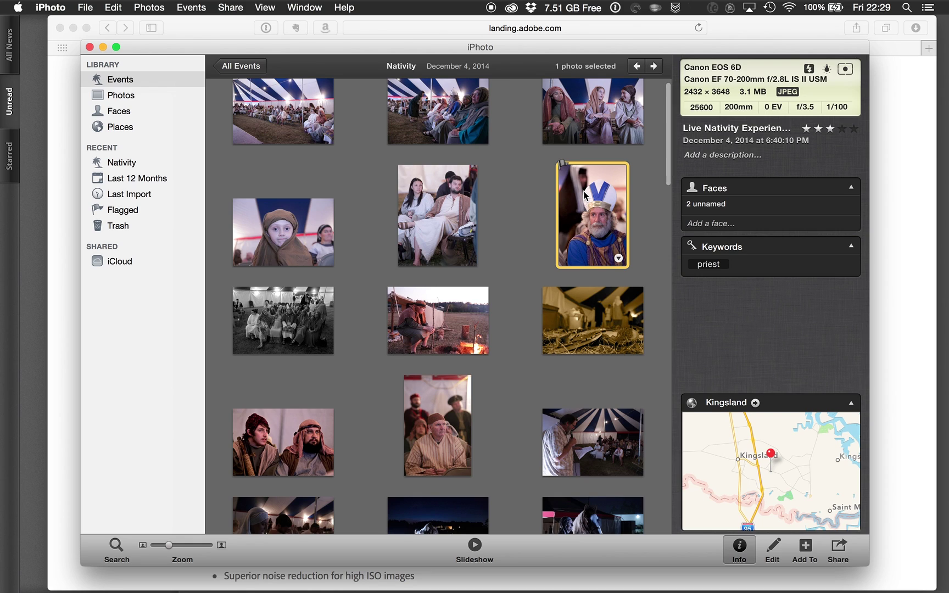
right_click(585, 194)
click(526, 200)
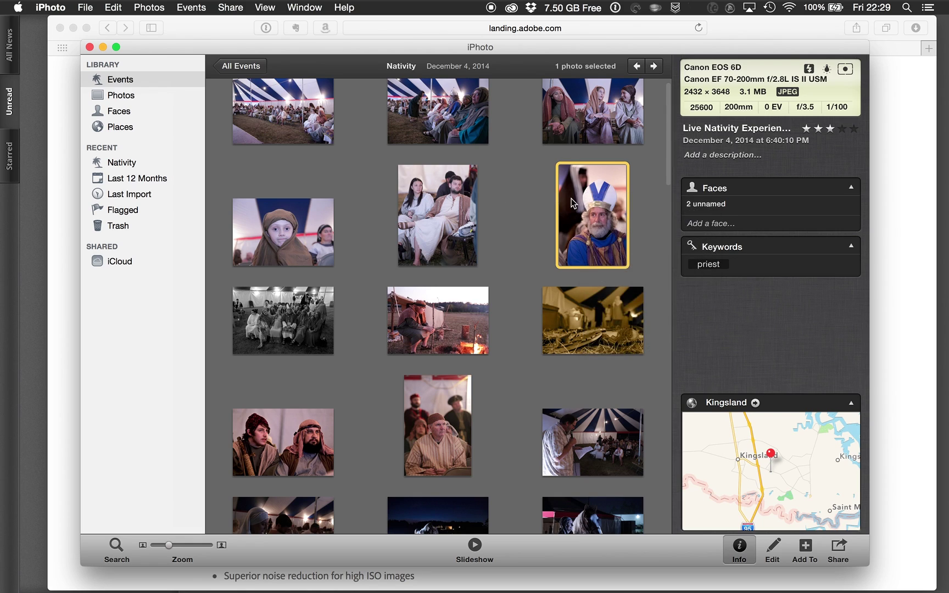
click(50, 8)
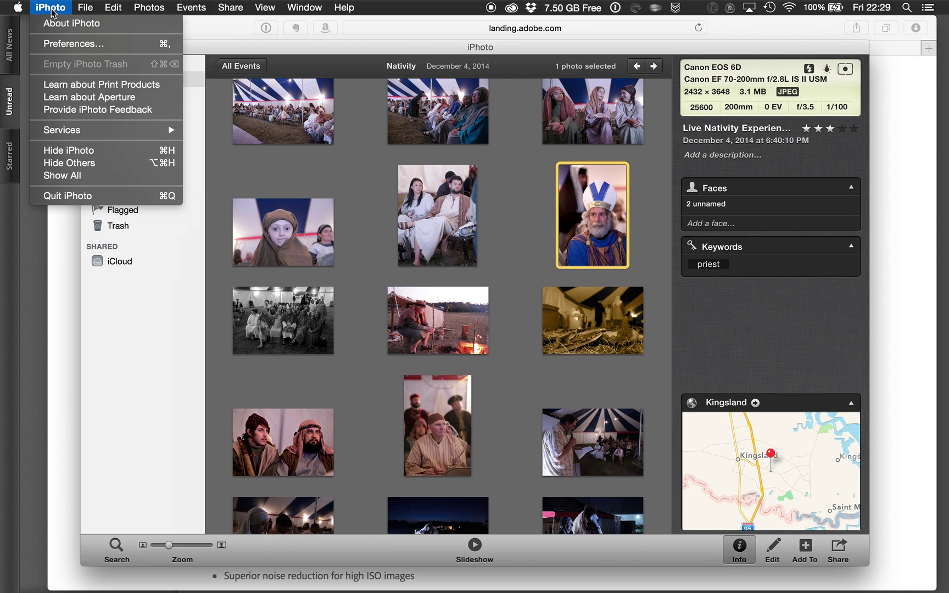
mouse_move(85, 10)
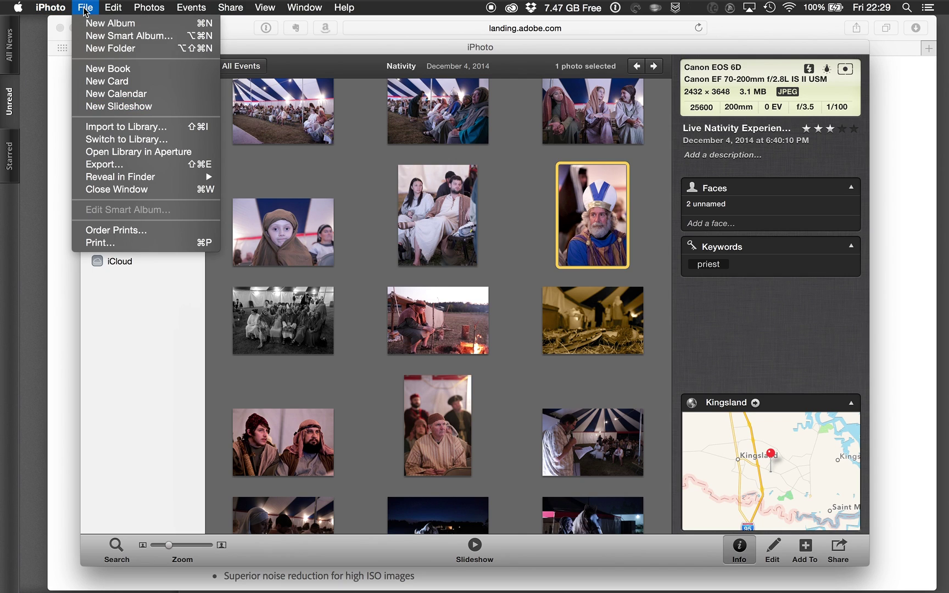
mouse_move(119, 179)
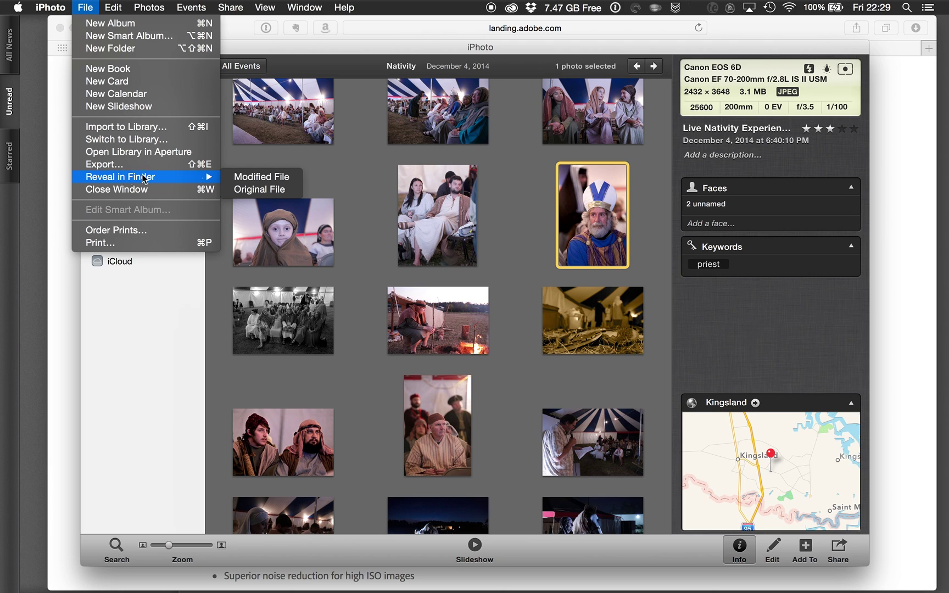
click(272, 178)
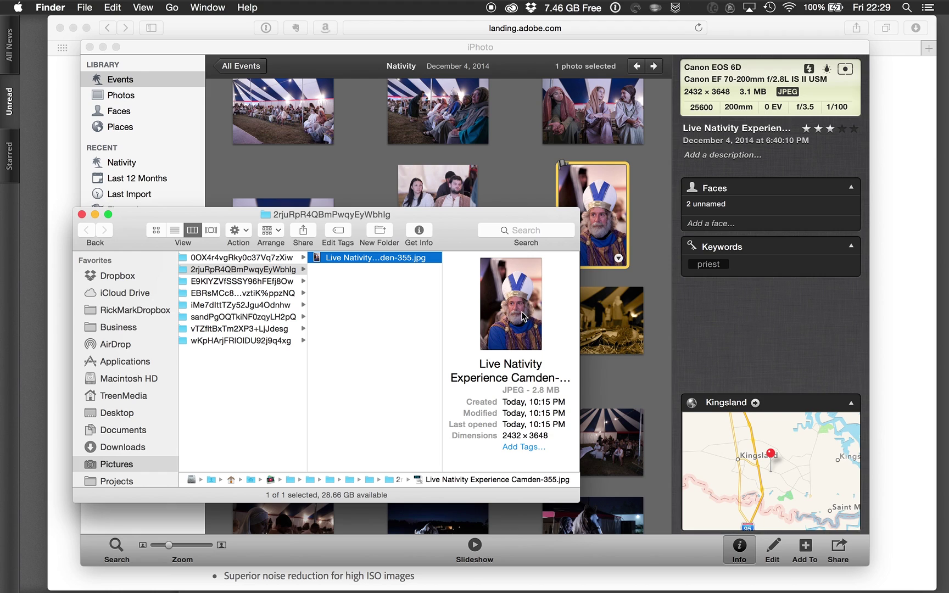
scroll(302, 384, left, 1)
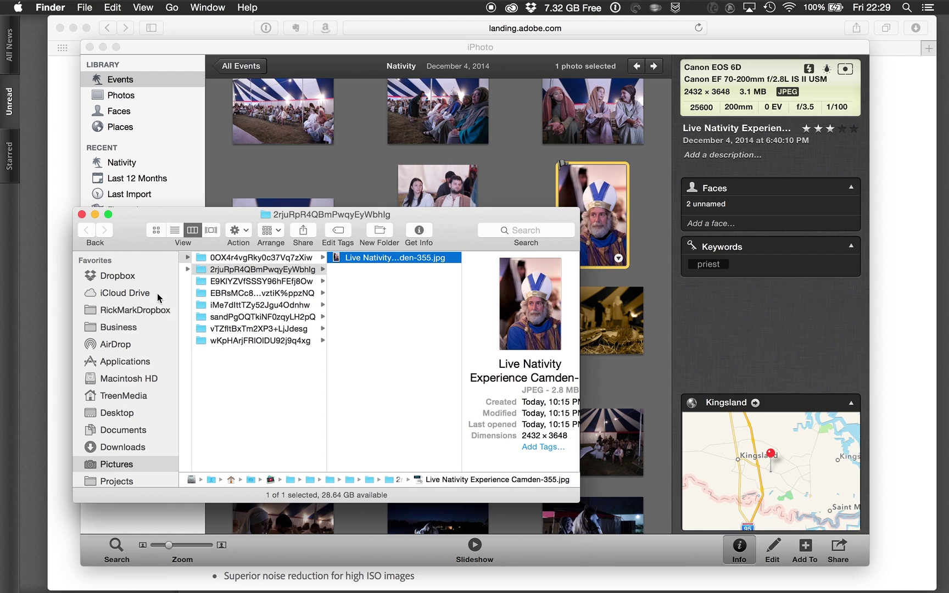
click(81, 214)
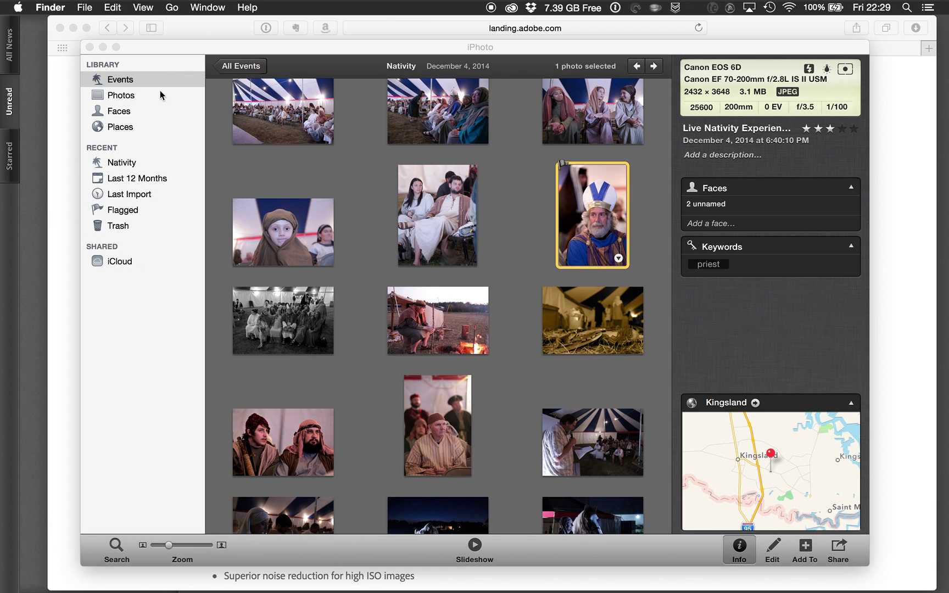
Step: Open the Pictures folder and show the package contents of testing.photolibrary
click(221, 7)
click(224, 146)
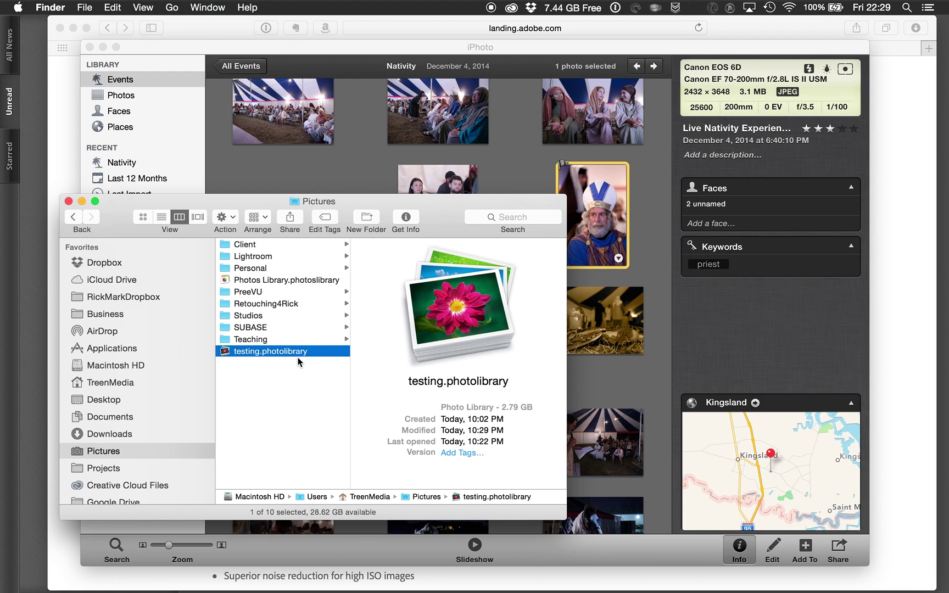
right_click(283, 359)
click(322, 350)
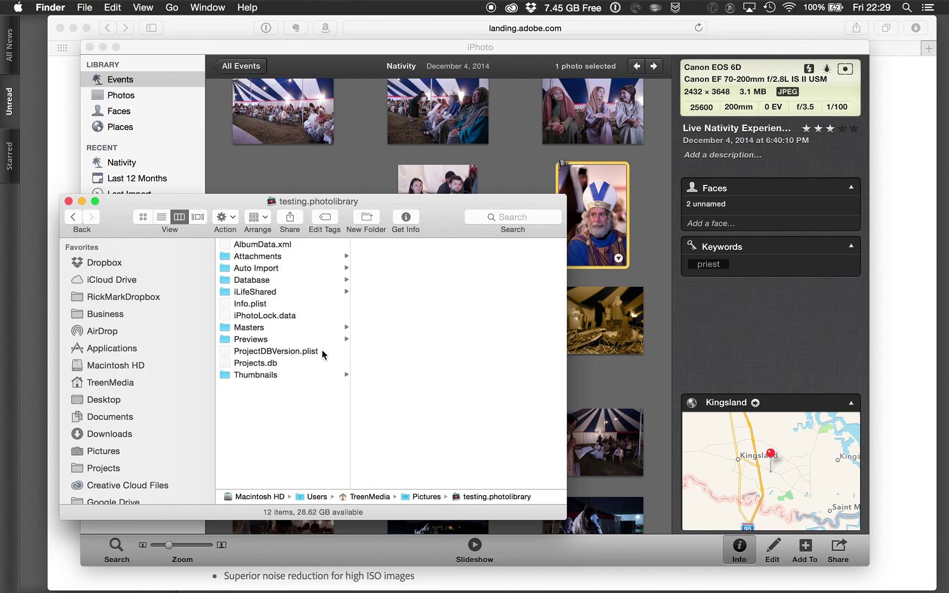
click(245, 344)
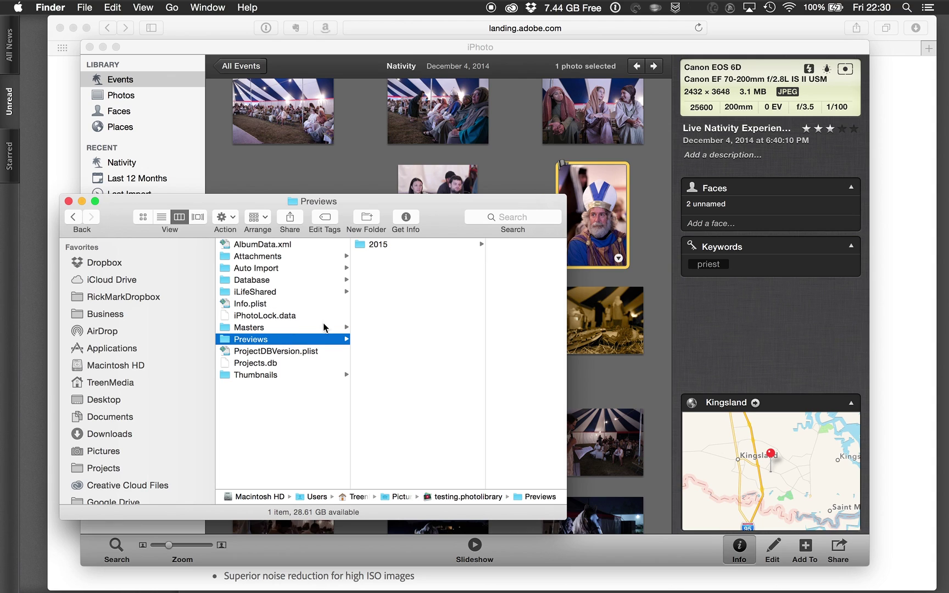
click(384, 247)
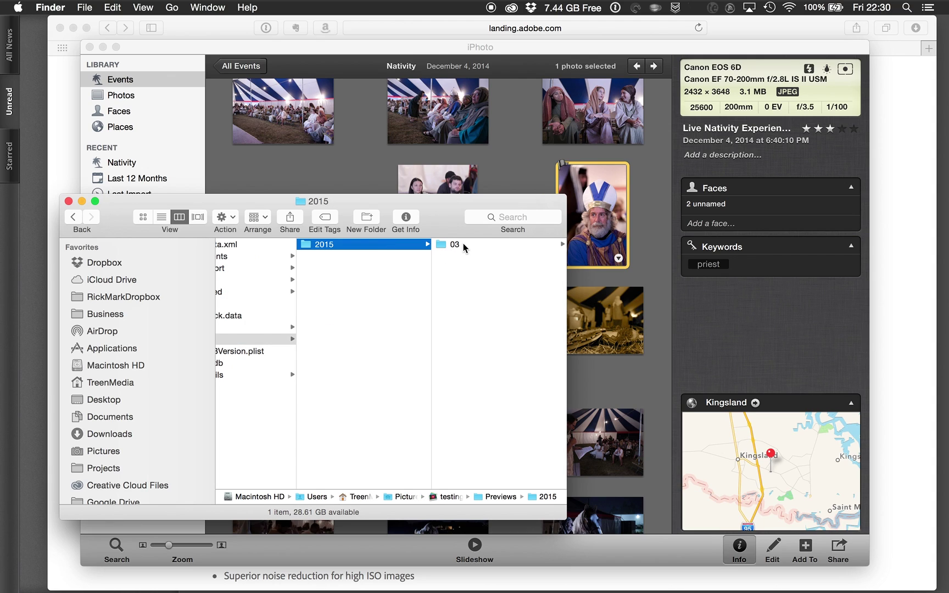
click(464, 248)
click(464, 247)
click(464, 247)
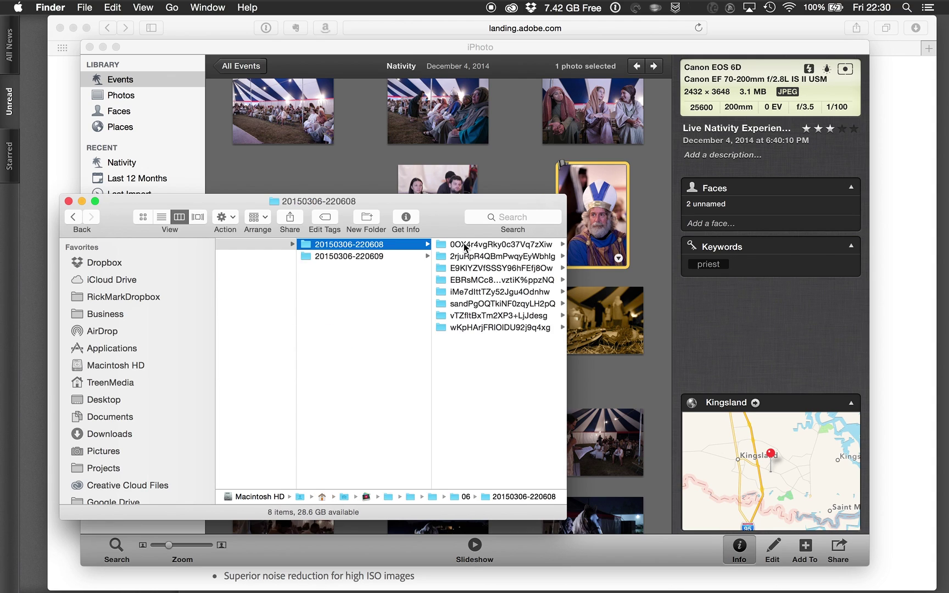
click(464, 256)
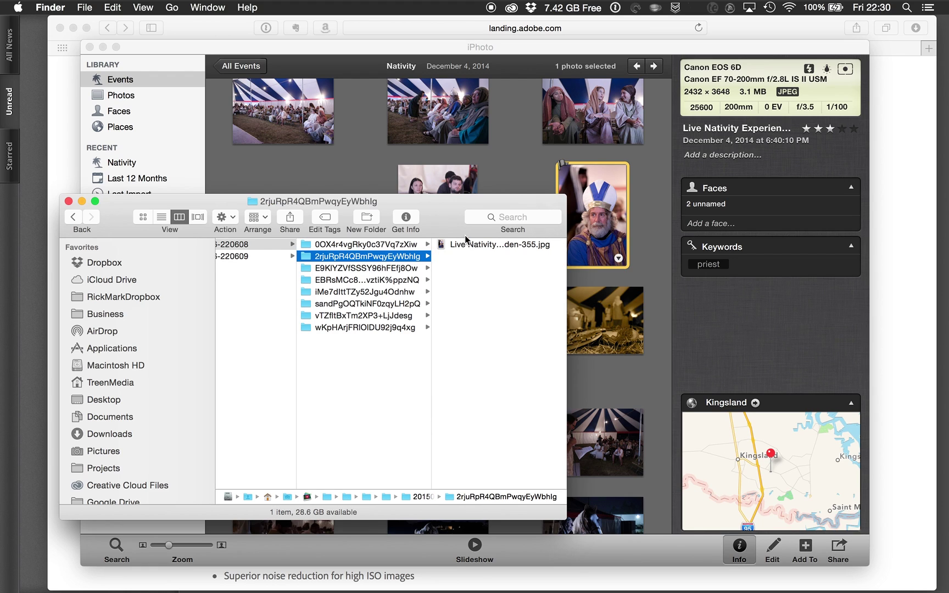
click(466, 245)
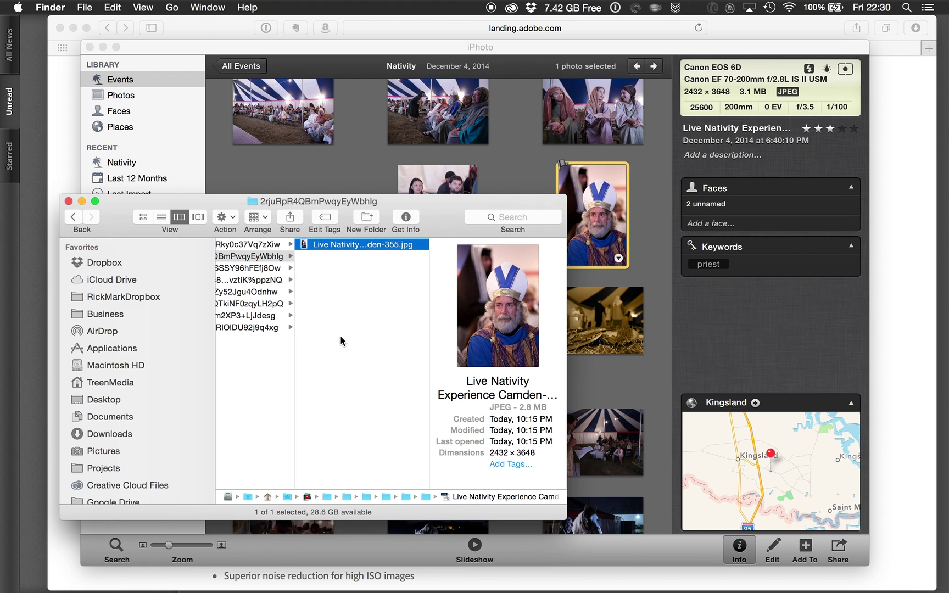
scroll(342, 339, left, 15)
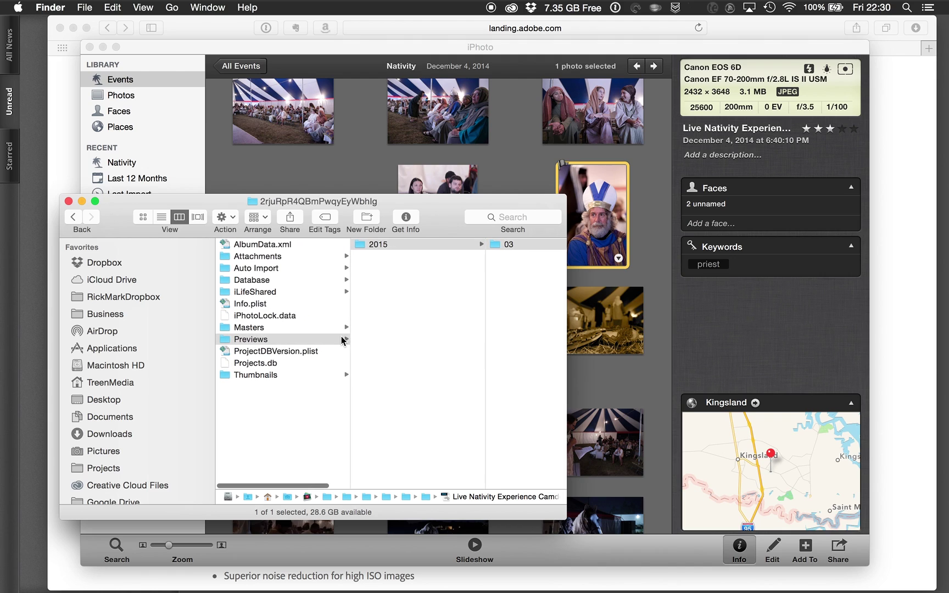
click(249, 328)
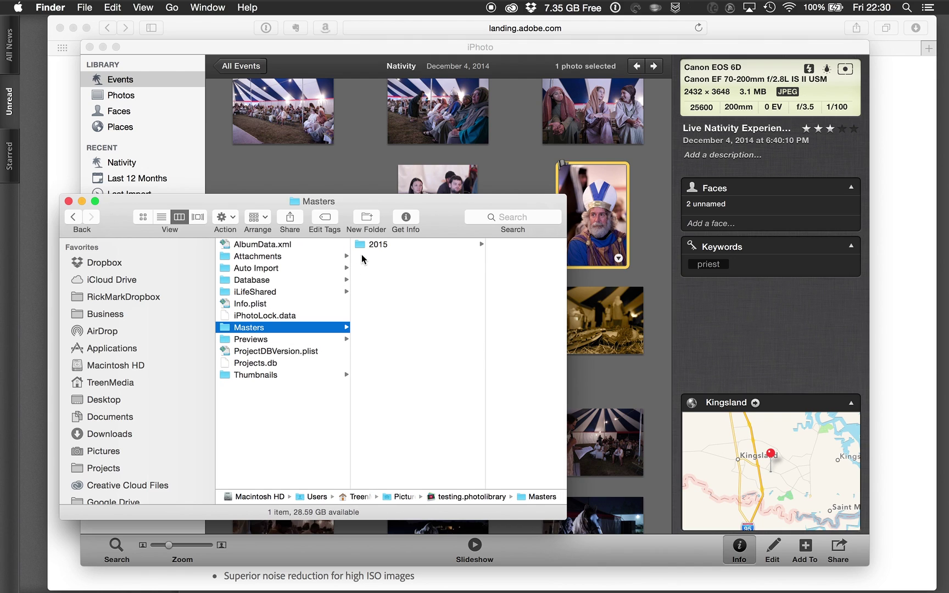
click(374, 245)
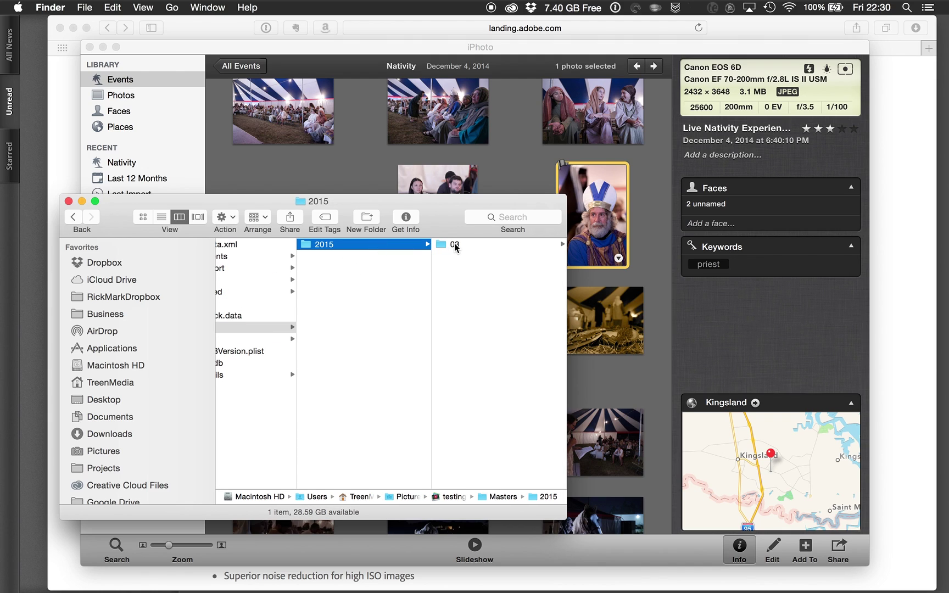
click(454, 245)
click(455, 245)
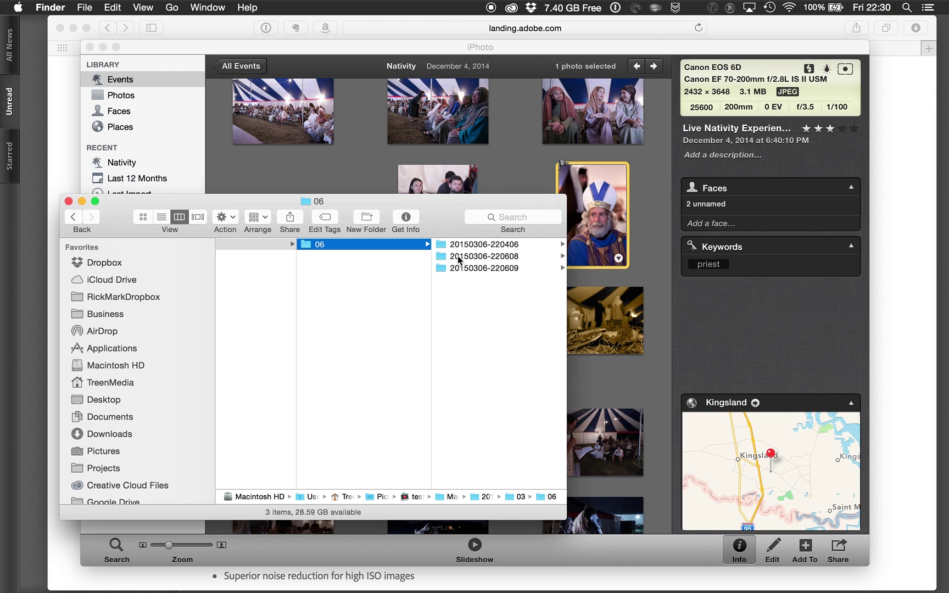
click(458, 257)
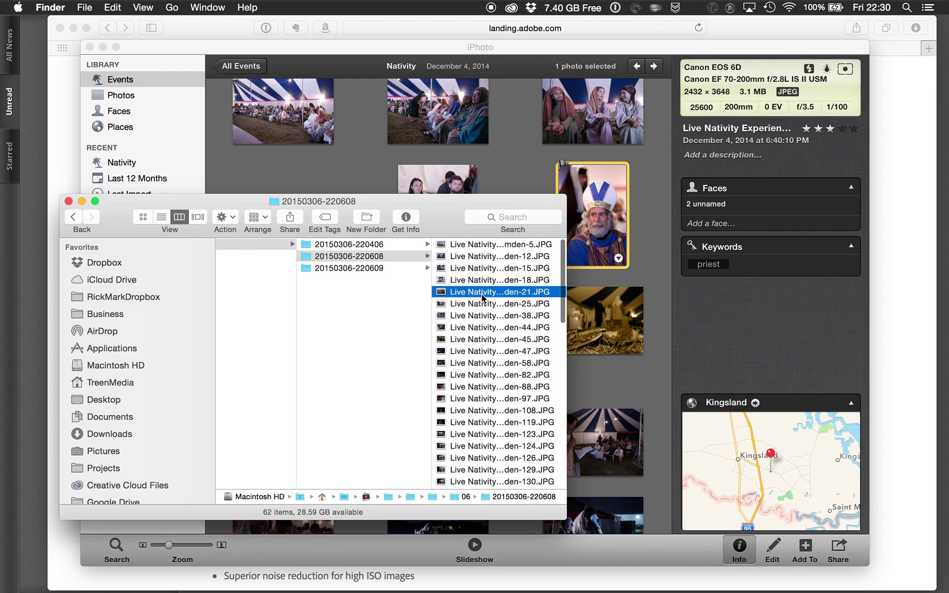
key(Down)
key(Down)
key(Down)
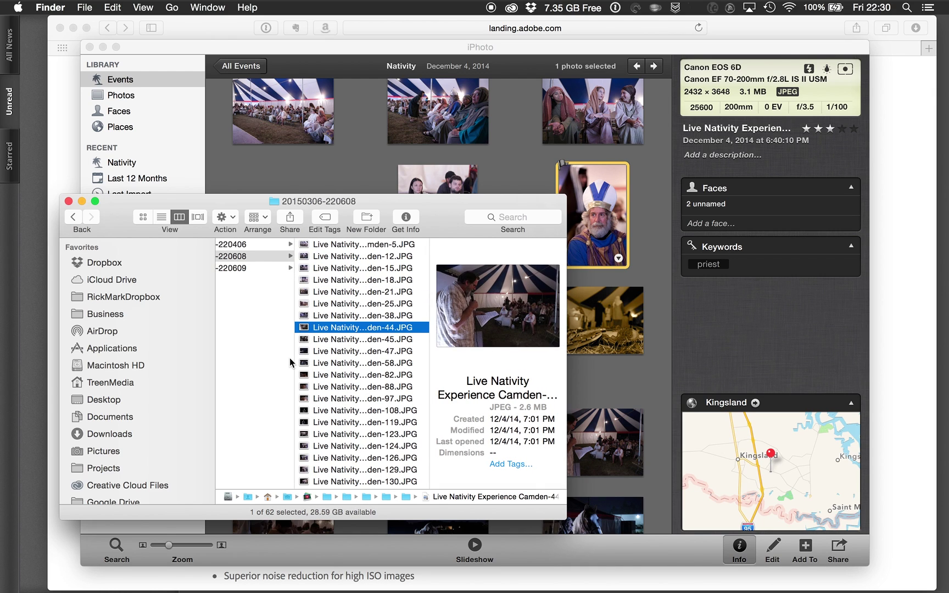
key(Up)
key(Up)
key(Up)
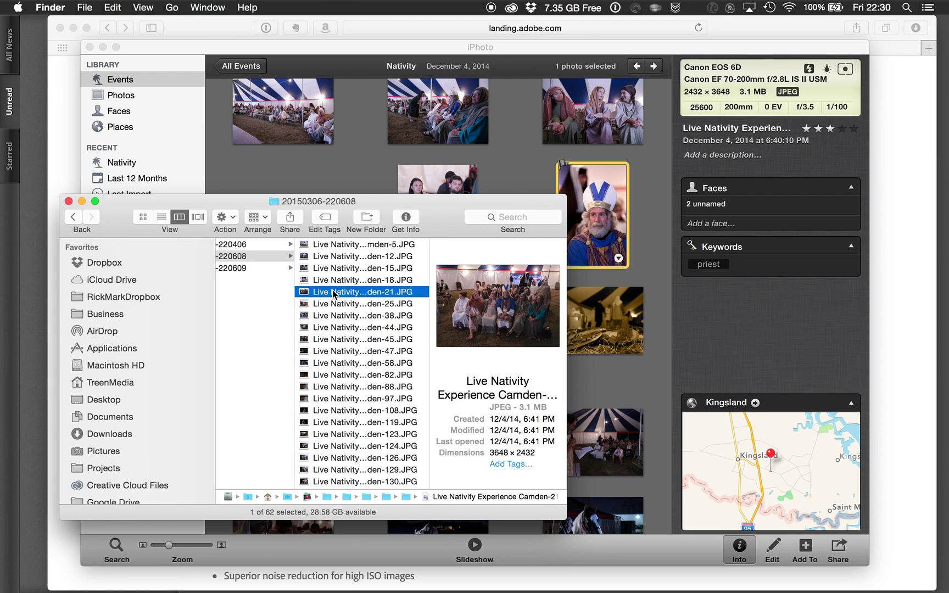
click(332, 308)
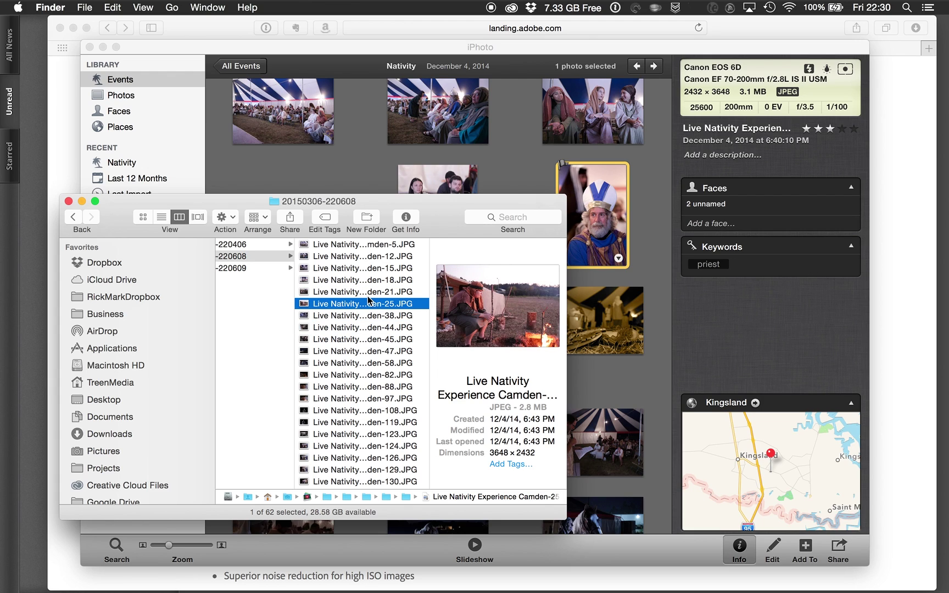
key(Up)
click(342, 317)
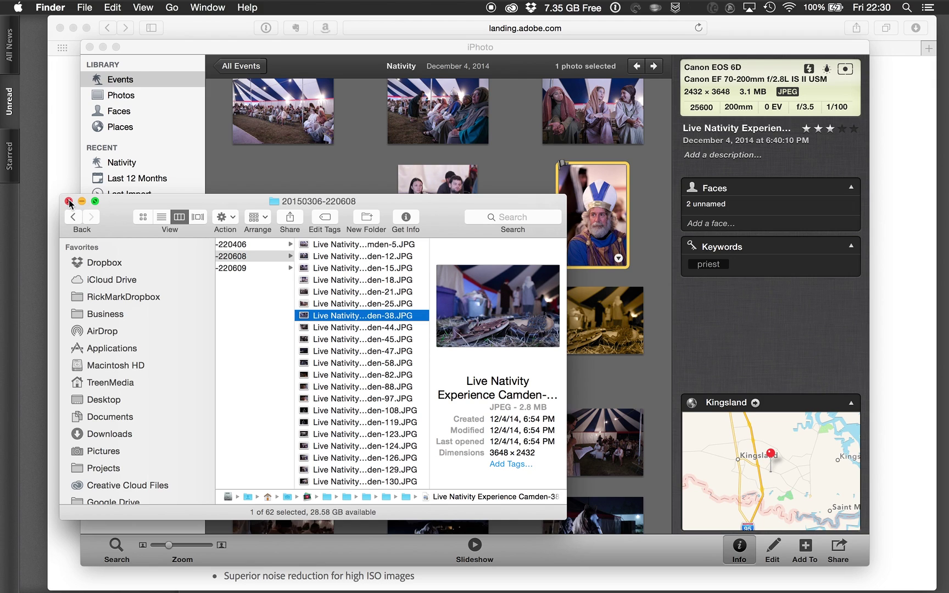
click(69, 201)
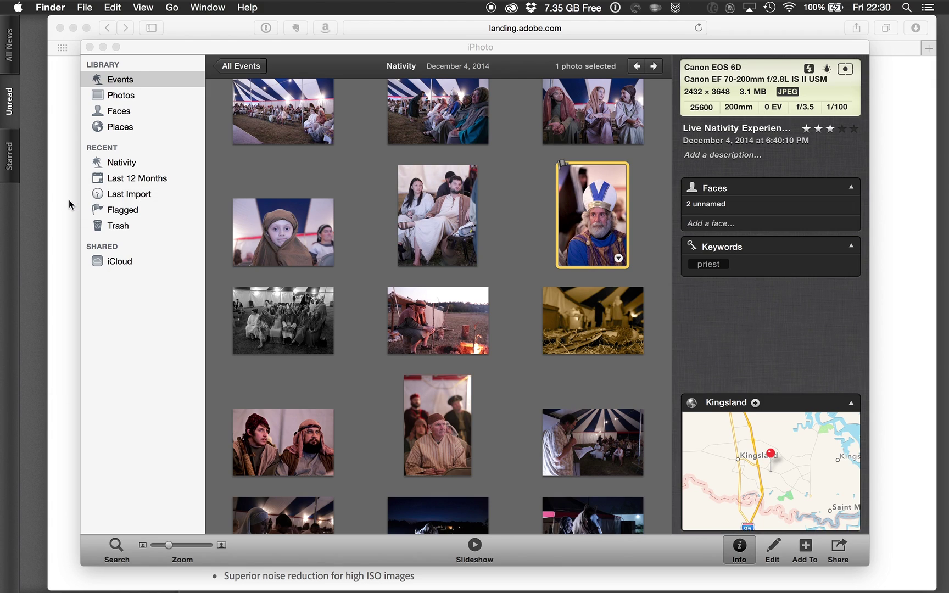
Step: Close iPhoto, launch Lightroom with the Teaching catalog, and return to Safari
click(166, 48)
click(89, 48)
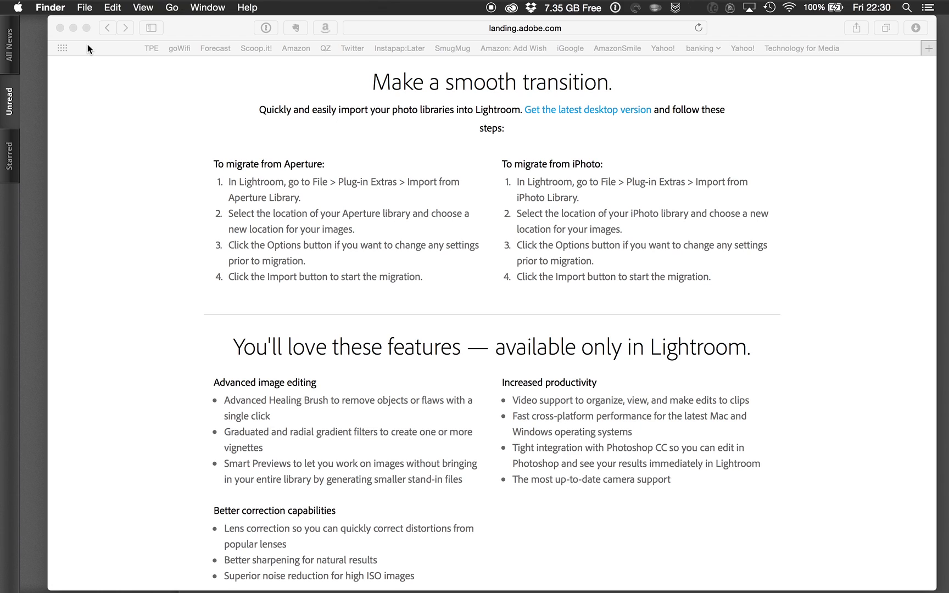
key(super+Tab)
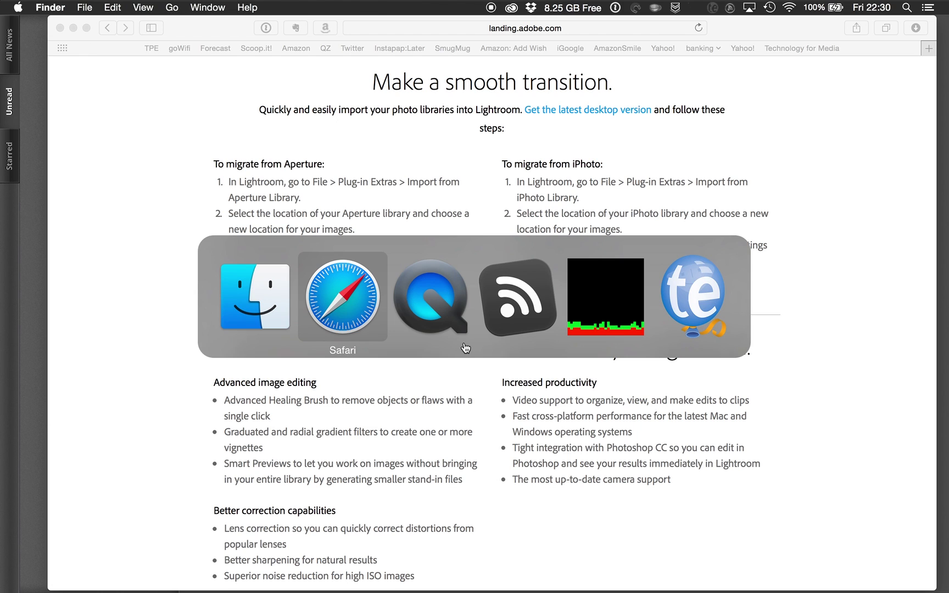
mouse_move(541, 574)
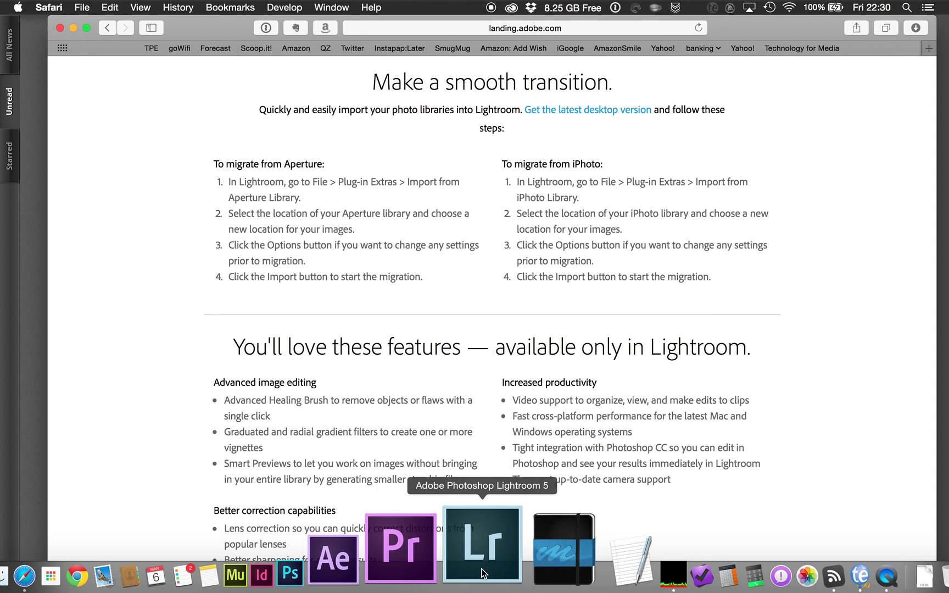
click(482, 573)
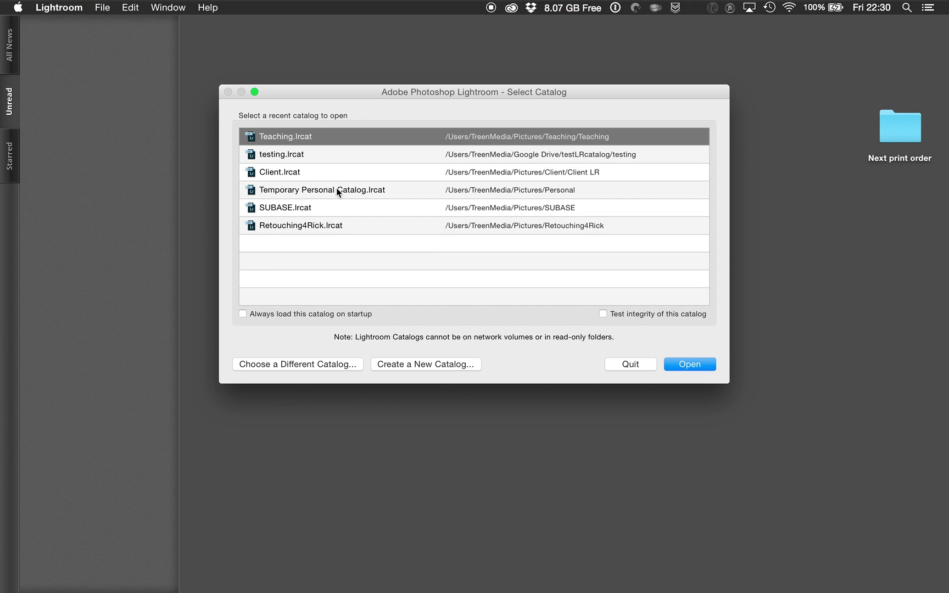
click(682, 365)
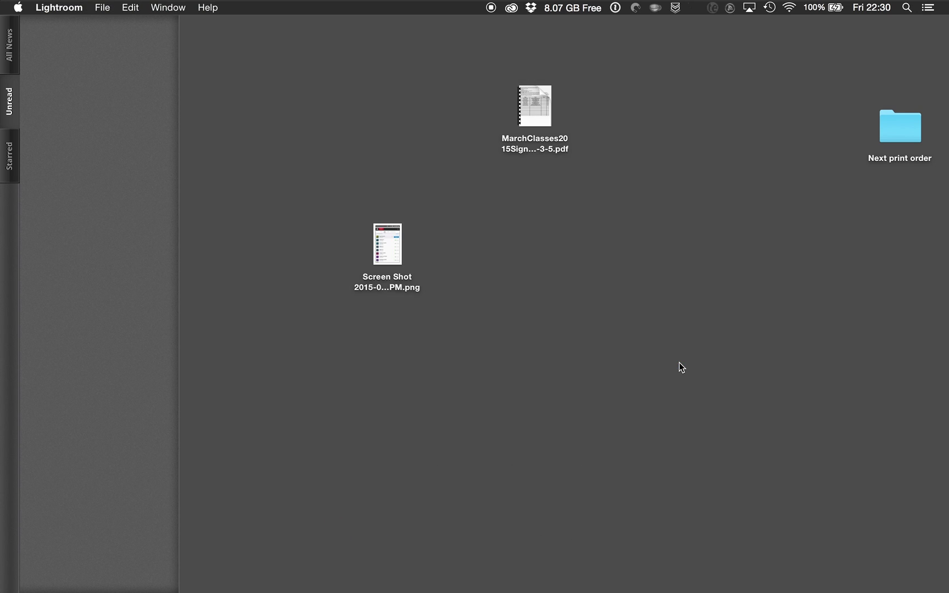
key(super+Tab)
key(super+Tab)
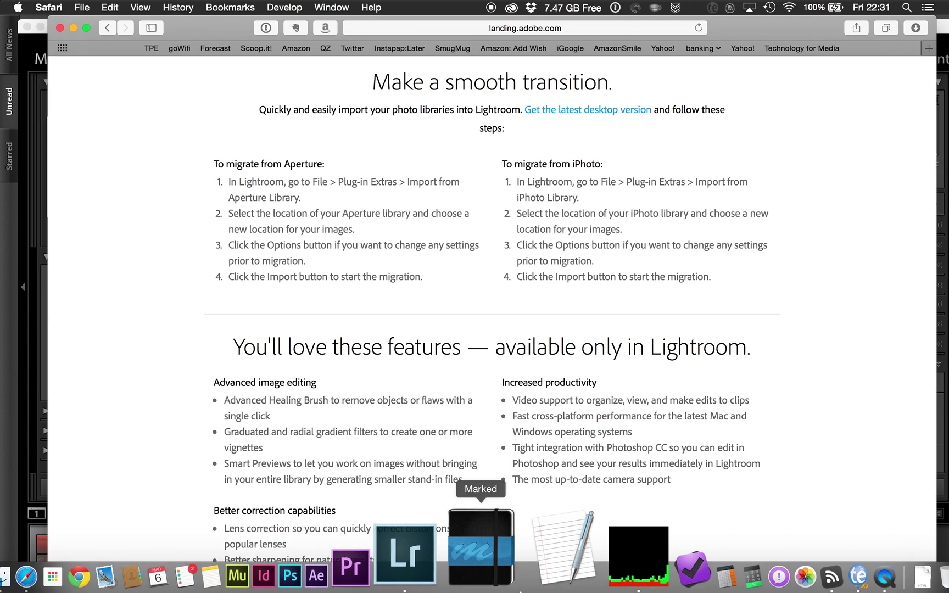
Step: Show Lightroom's expanded Library grid and launch File > Plug-in Extras > Import from iPhoto Library
click(483, 560)
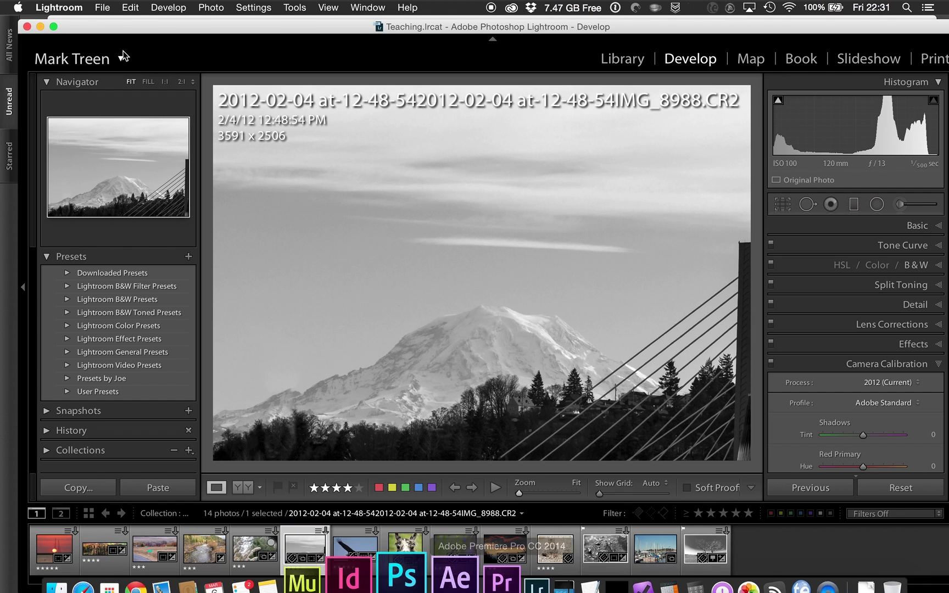
key(g)
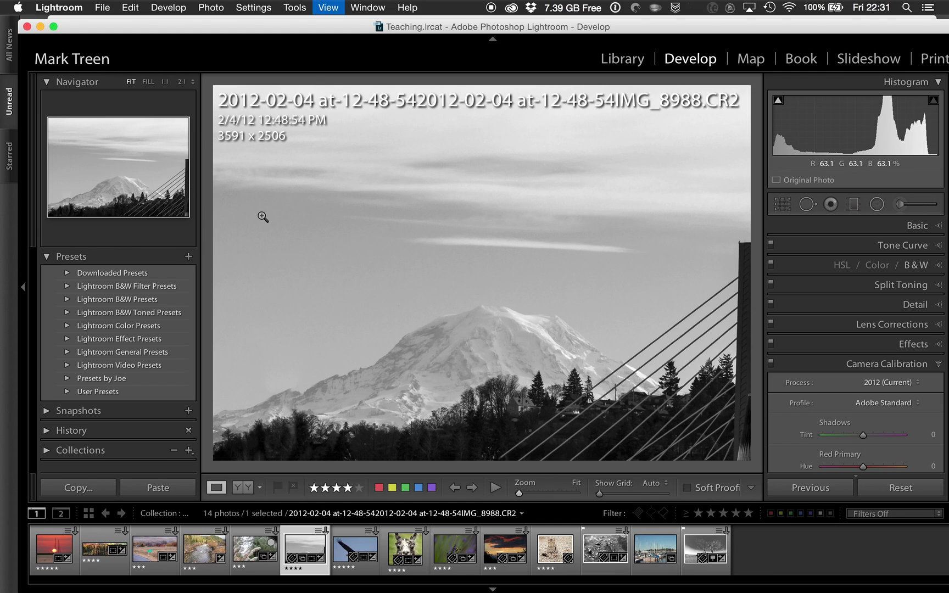
key(j)
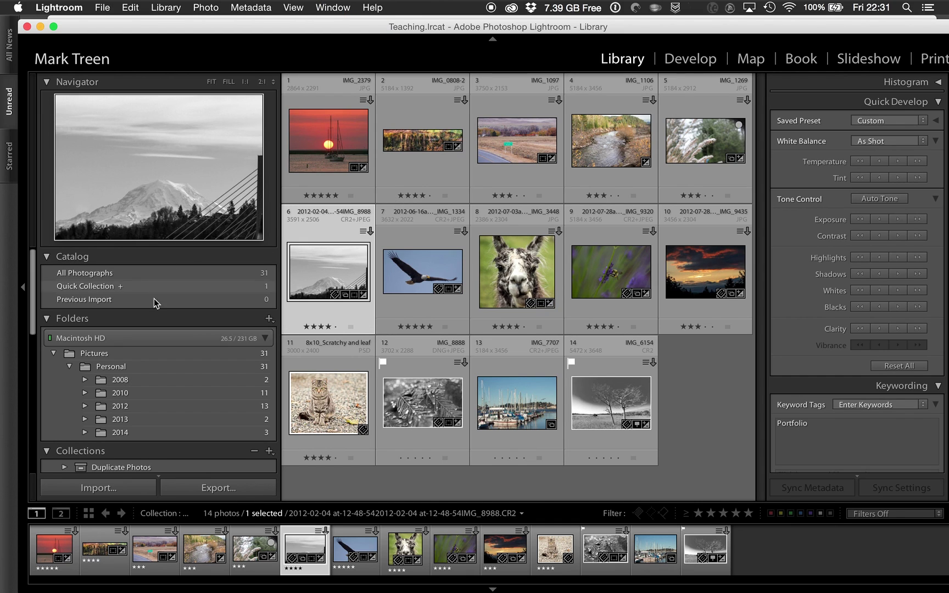
click(102, 7)
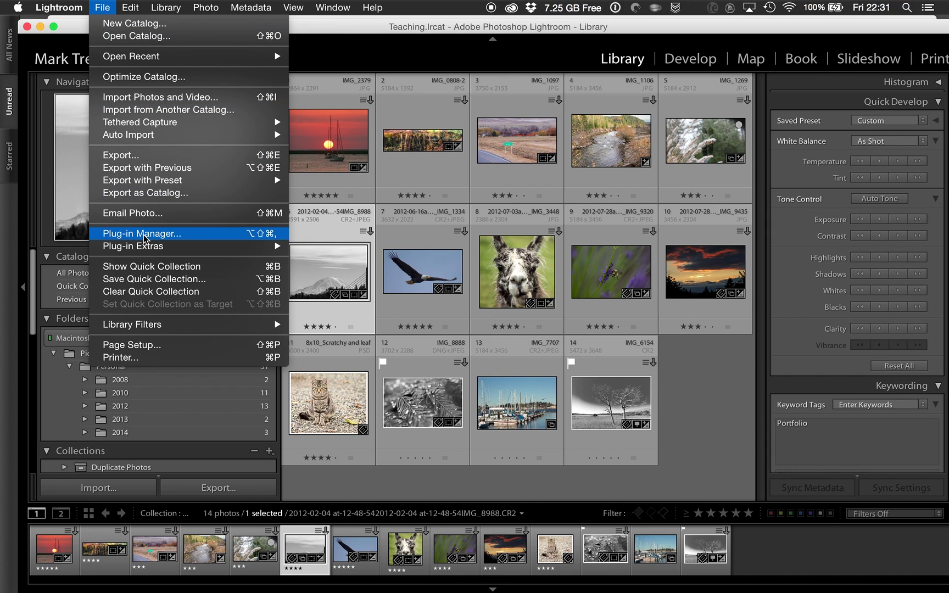
mouse_move(146, 248)
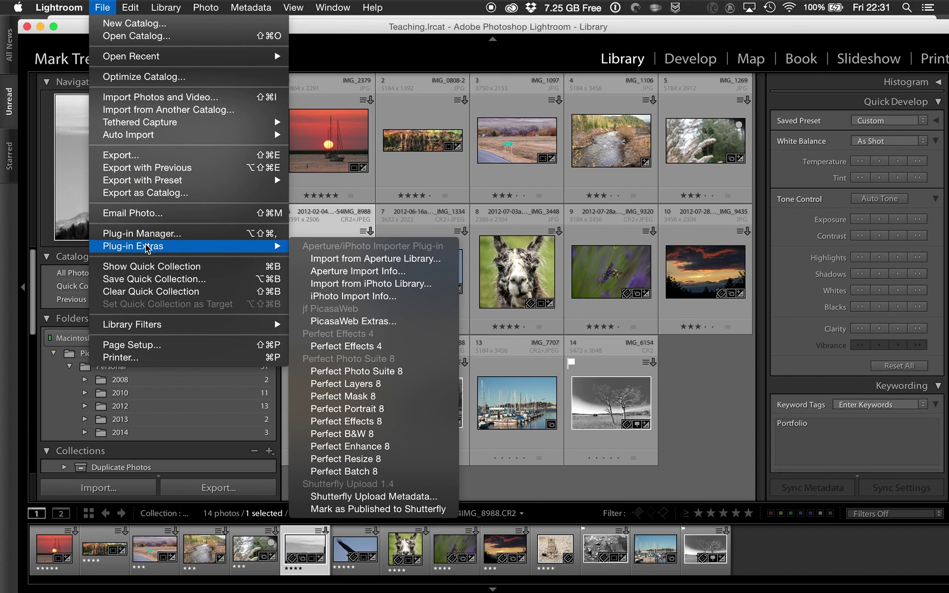
click(342, 285)
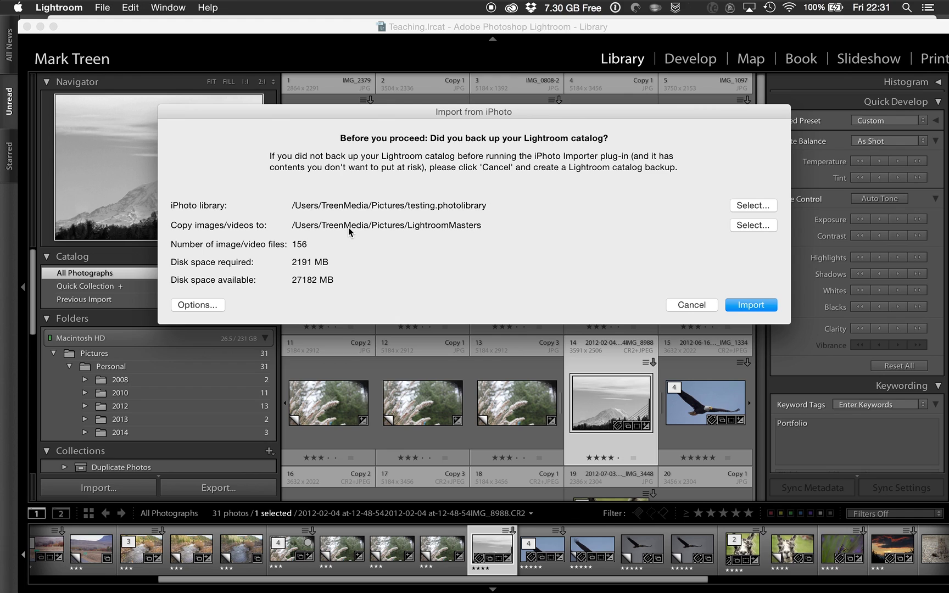
Step: Change the copy destination for images to the Pictures/Teaching folder
click(750, 228)
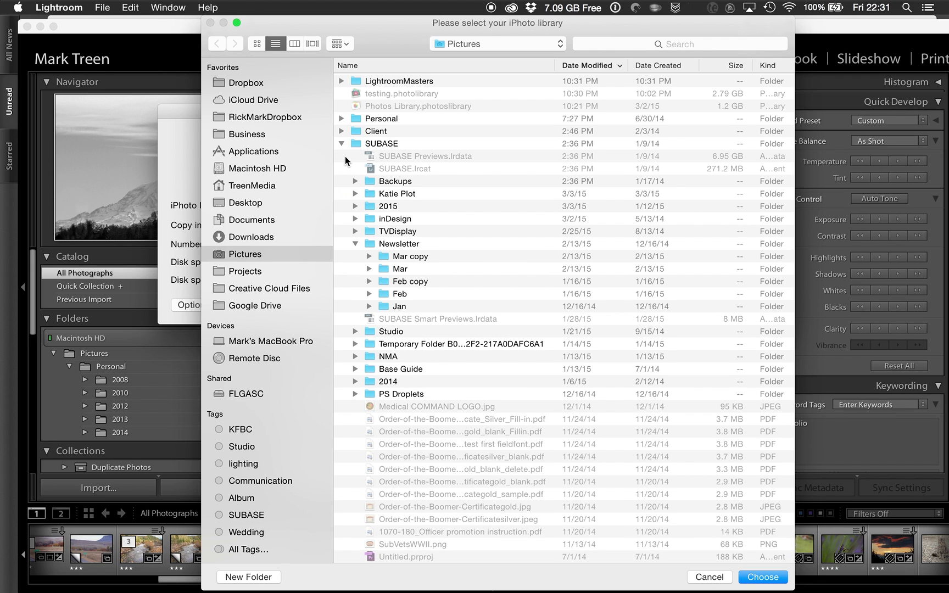
click(340, 142)
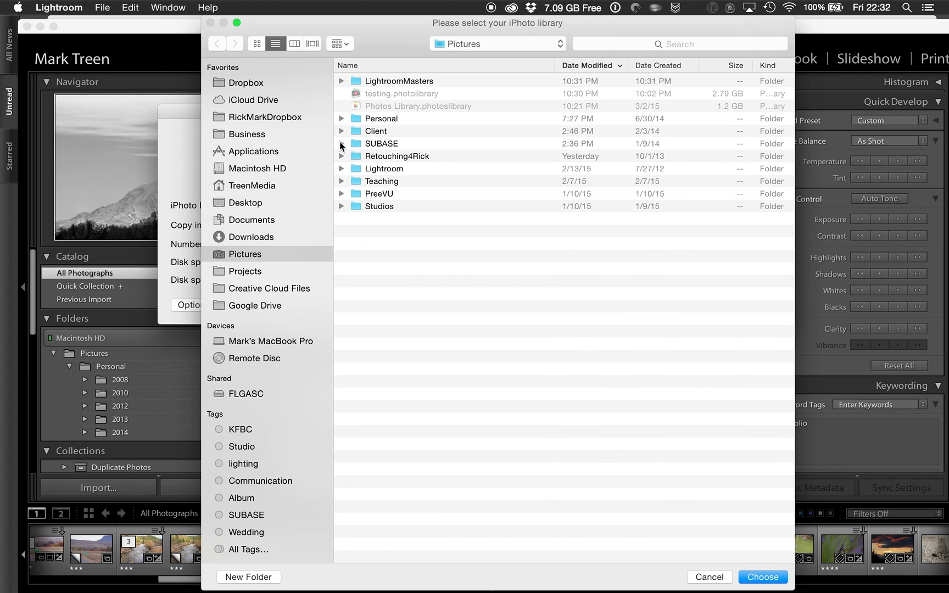
click(372, 183)
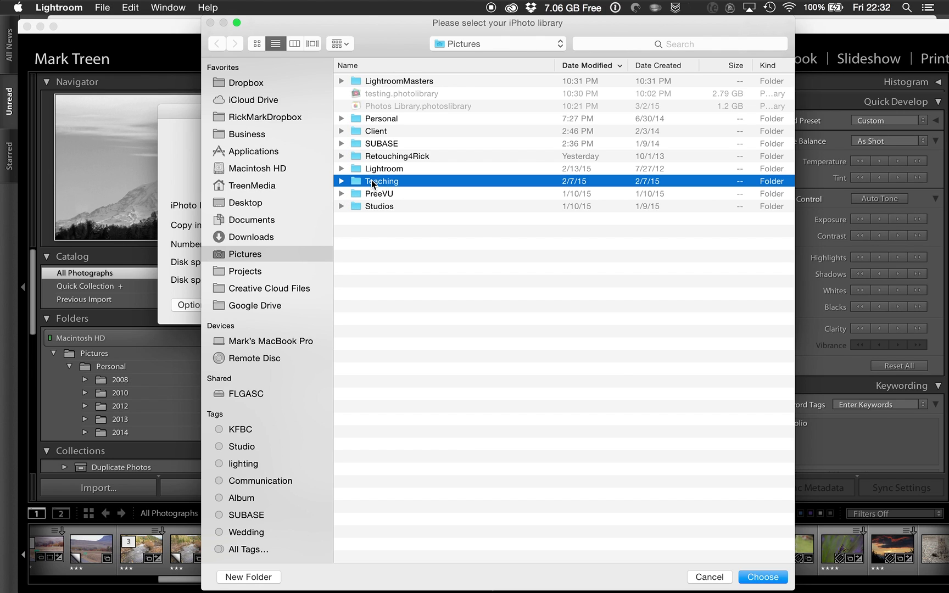
click(762, 578)
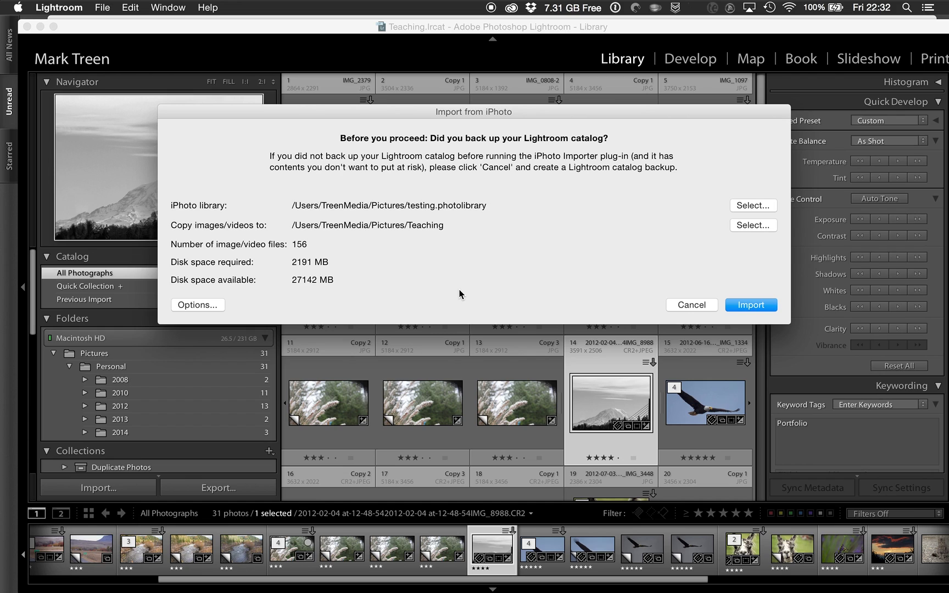
Step: Enable 'import full size previews from the iPhoto library' in the importer options
click(204, 306)
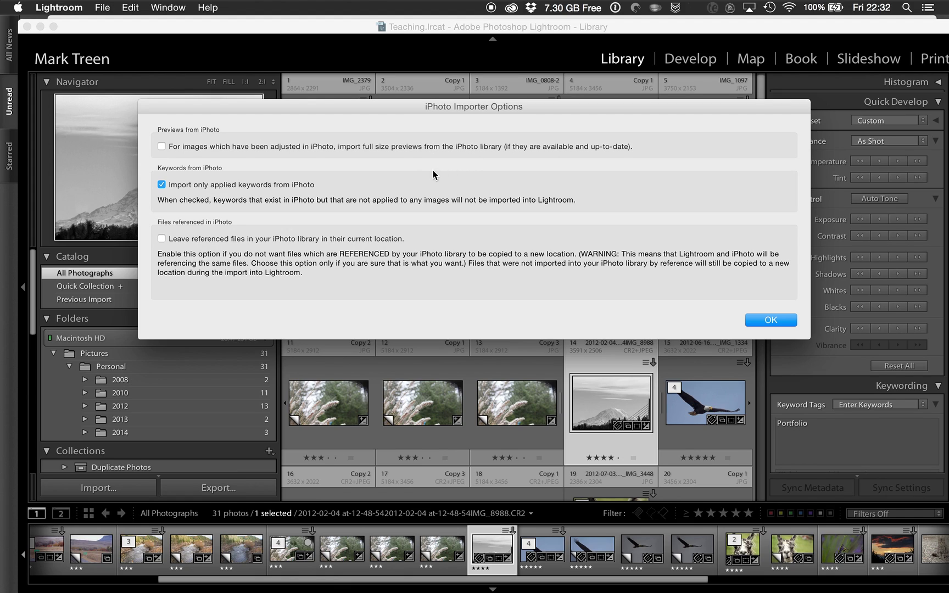
click(161, 147)
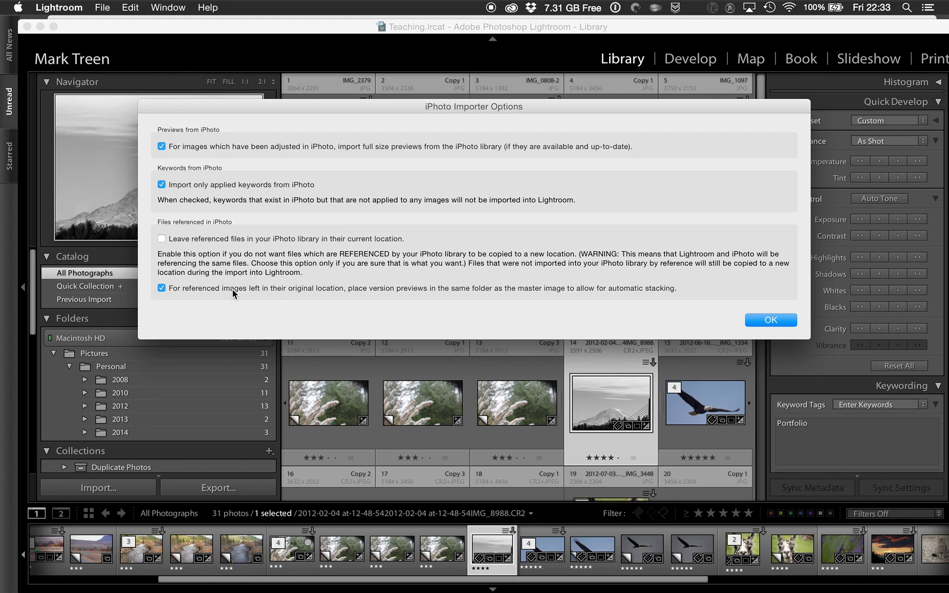
click(756, 322)
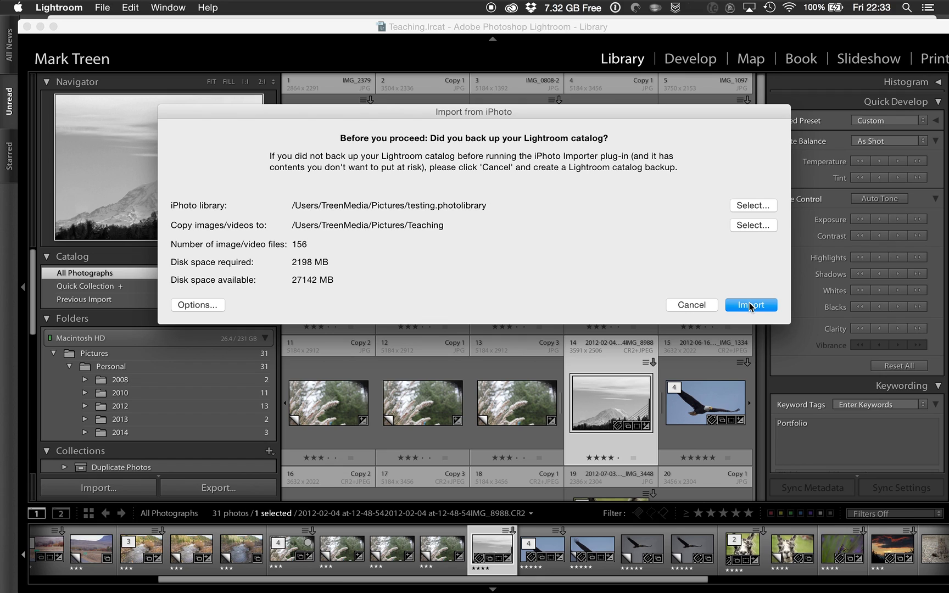
Step: Run the import of the 156 iPhoto files into Lightroom
click(751, 306)
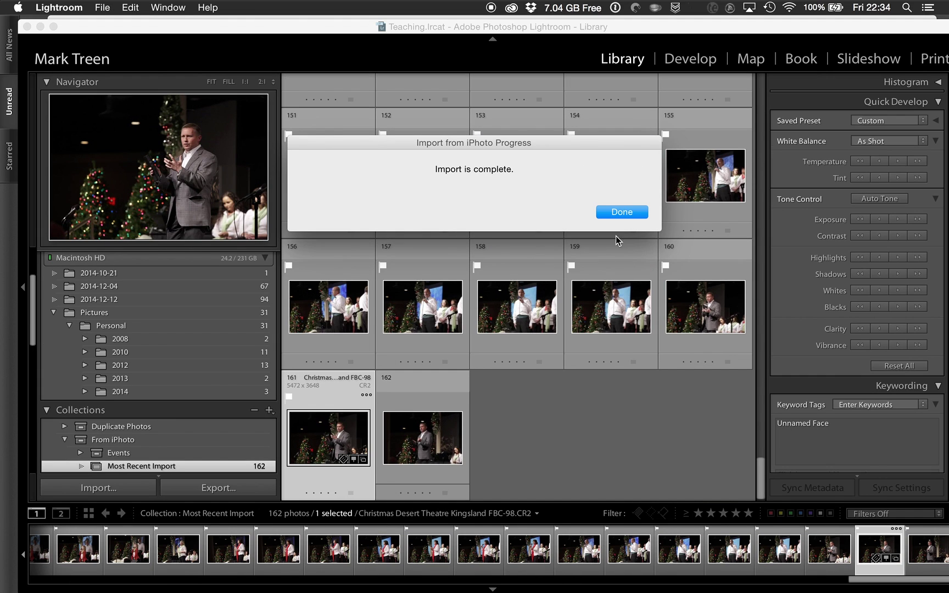
Step: Dismiss the 'Import is complete' message with Done
click(625, 212)
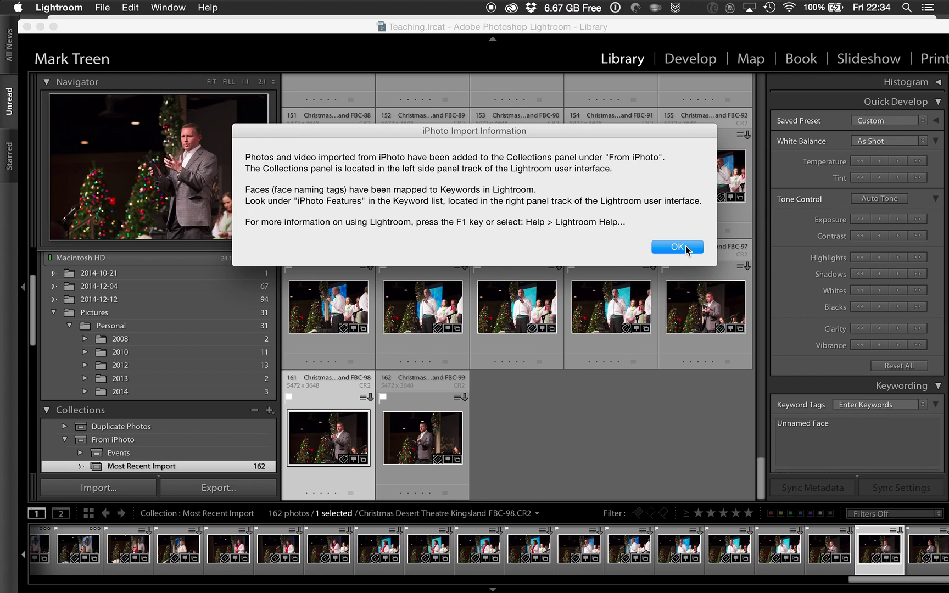
click(676, 247)
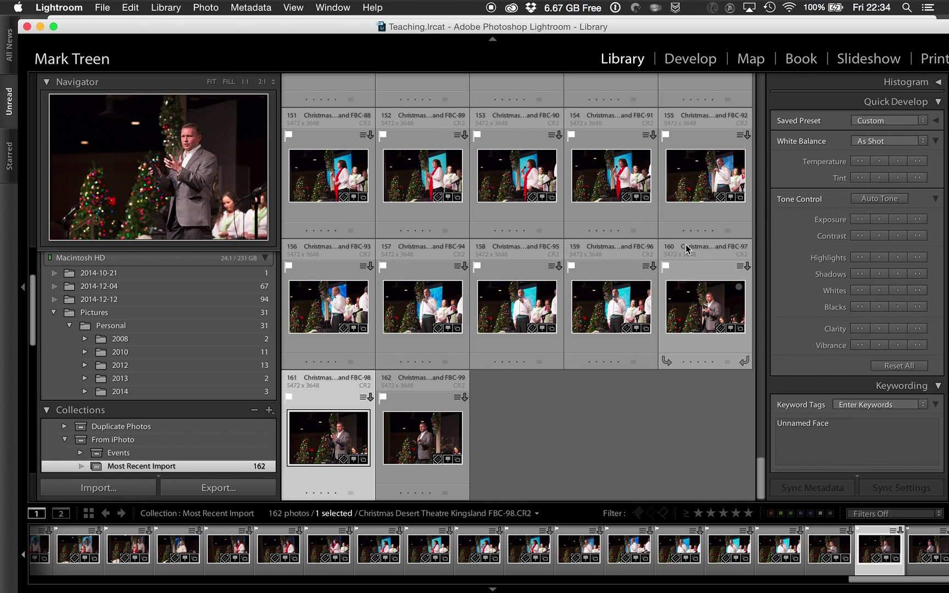
scroll(511, 254, up, 20)
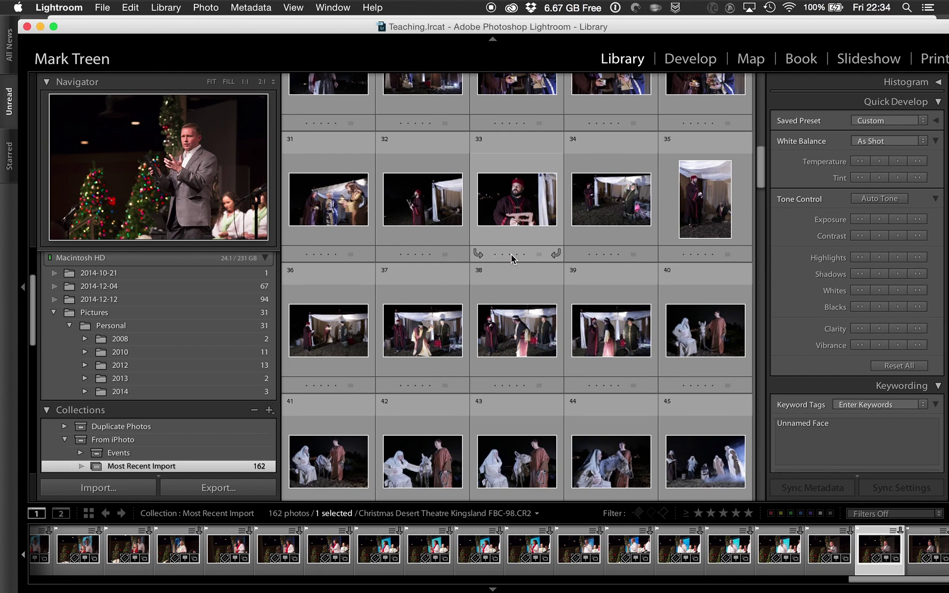
scroll(511, 259, up, 10)
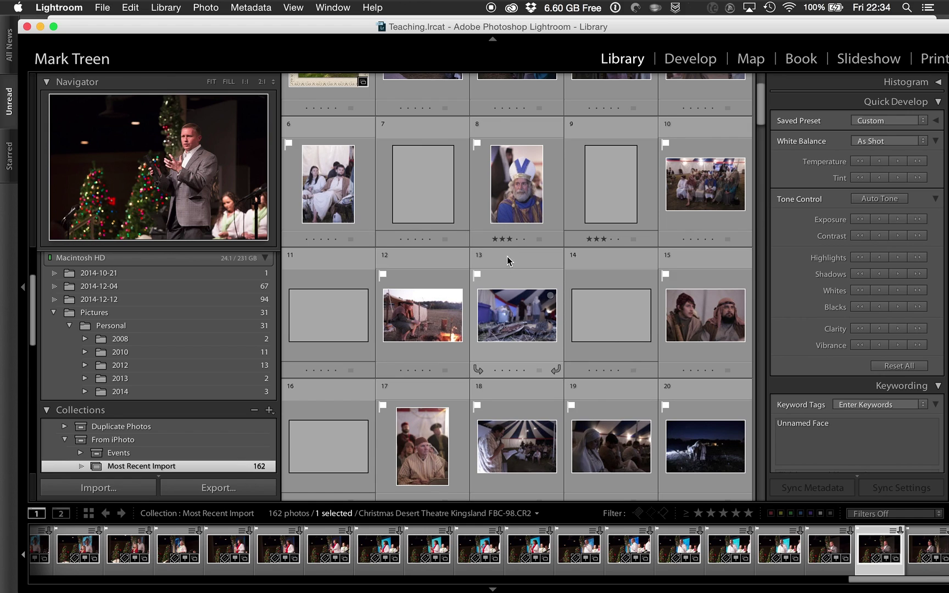
click(533, 178)
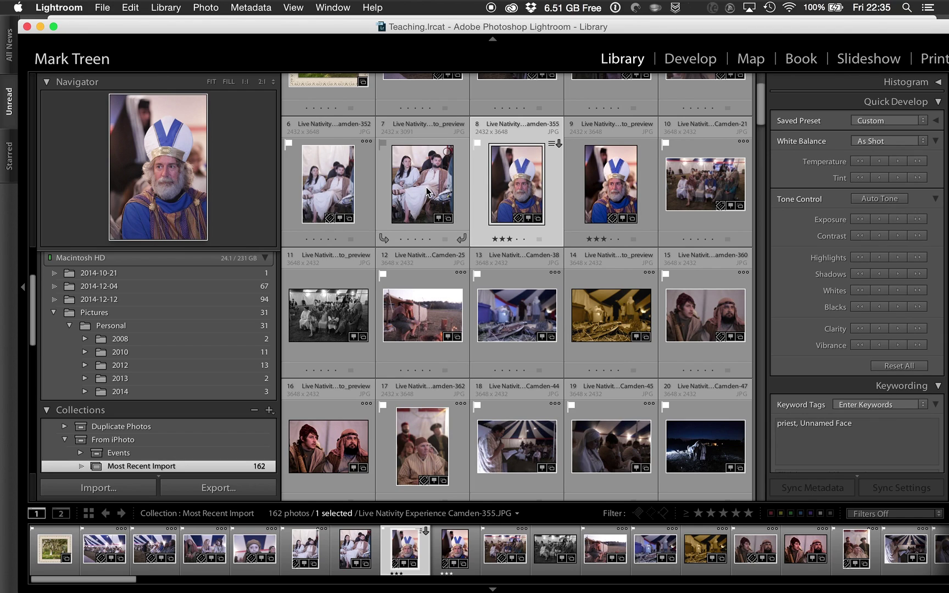
click(615, 186)
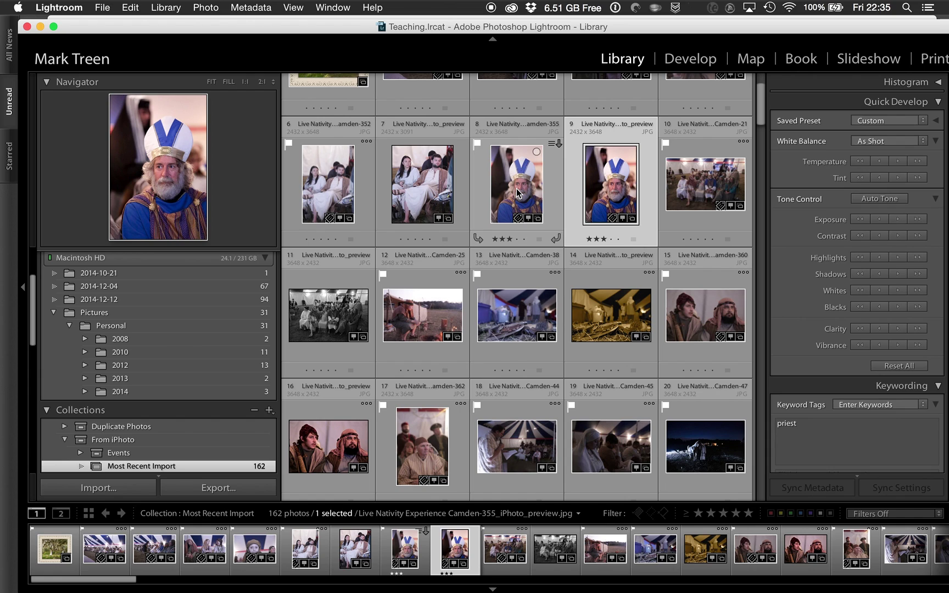
click(516, 192)
click(614, 195)
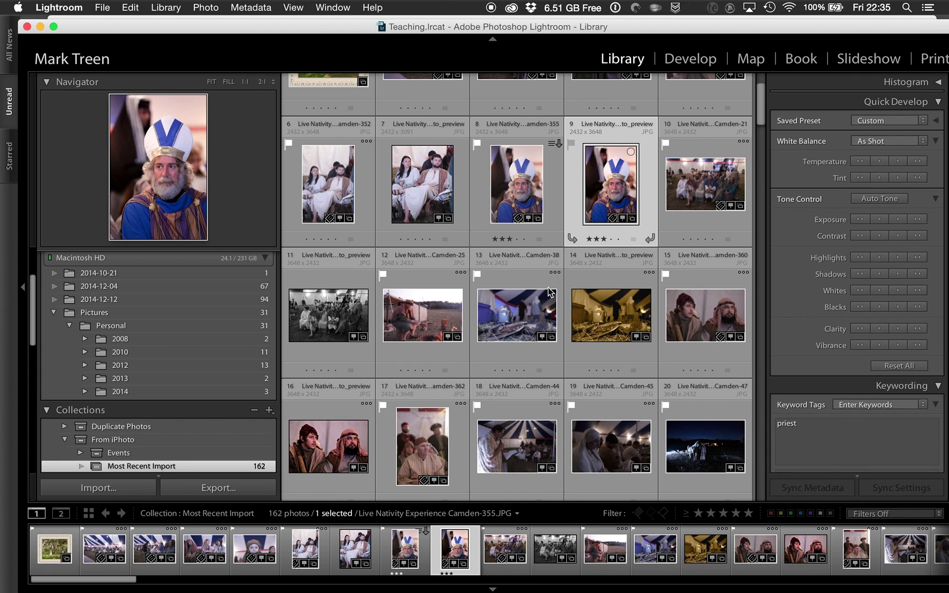
click(516, 316)
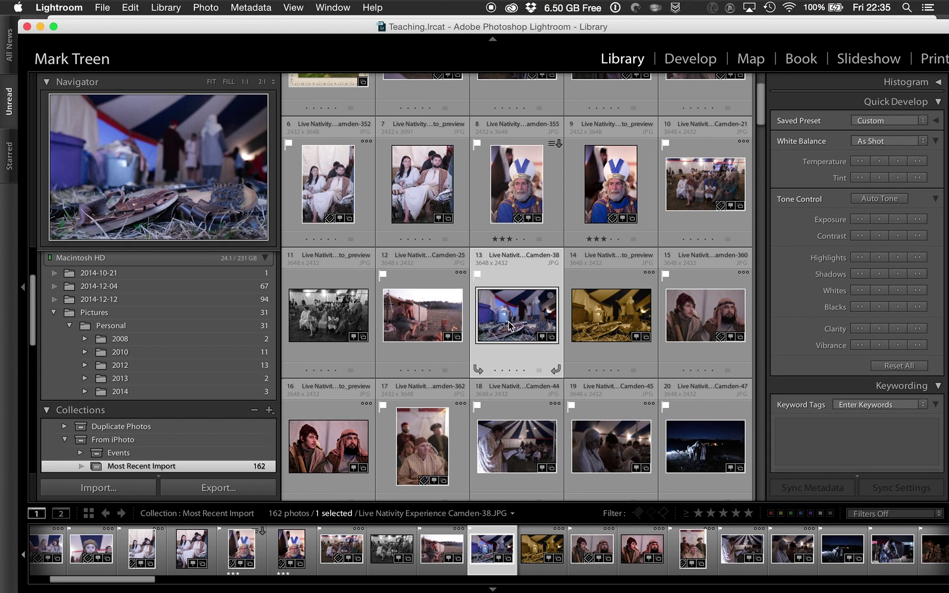
click(597, 318)
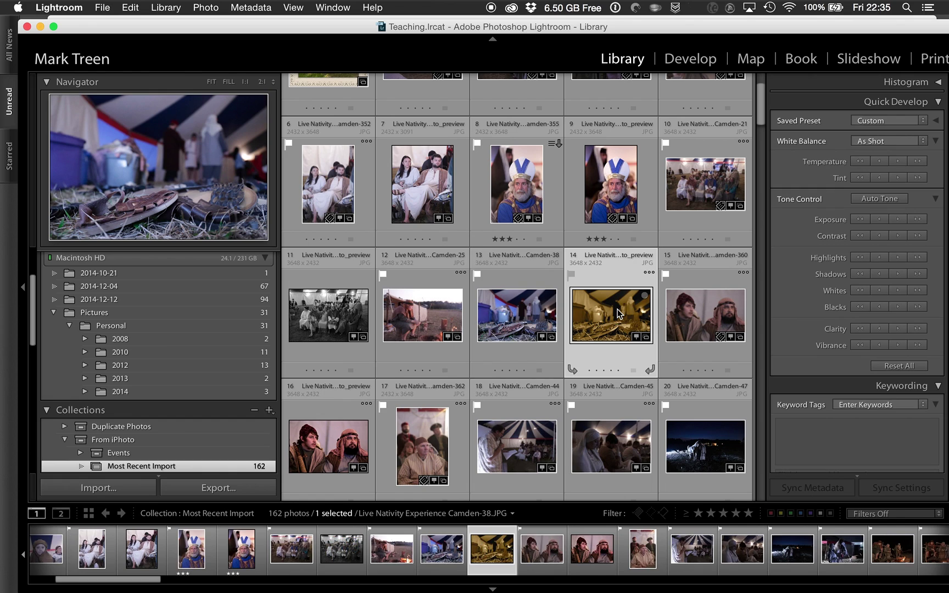
scroll(594, 318, down, 4)
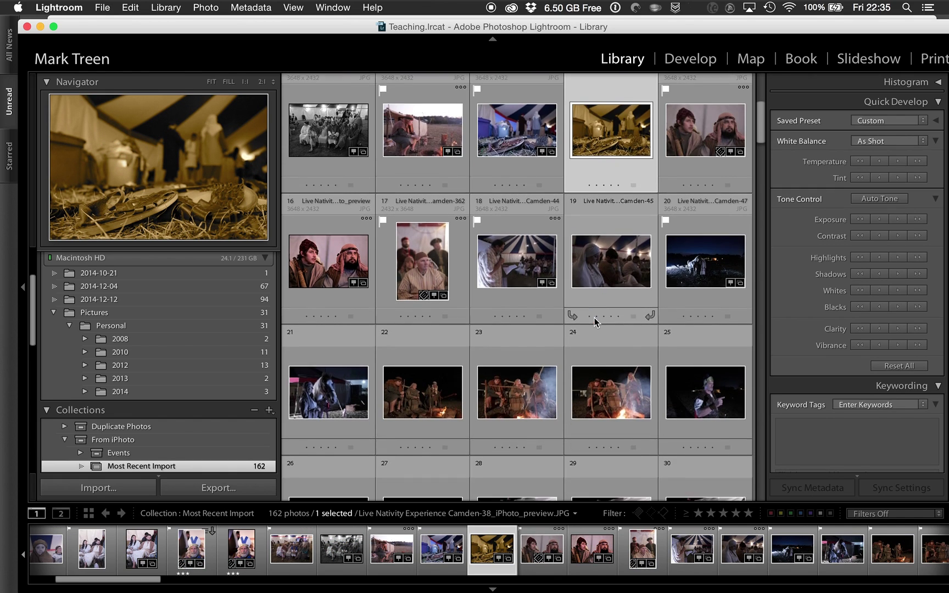
scroll(594, 318, down, 3)
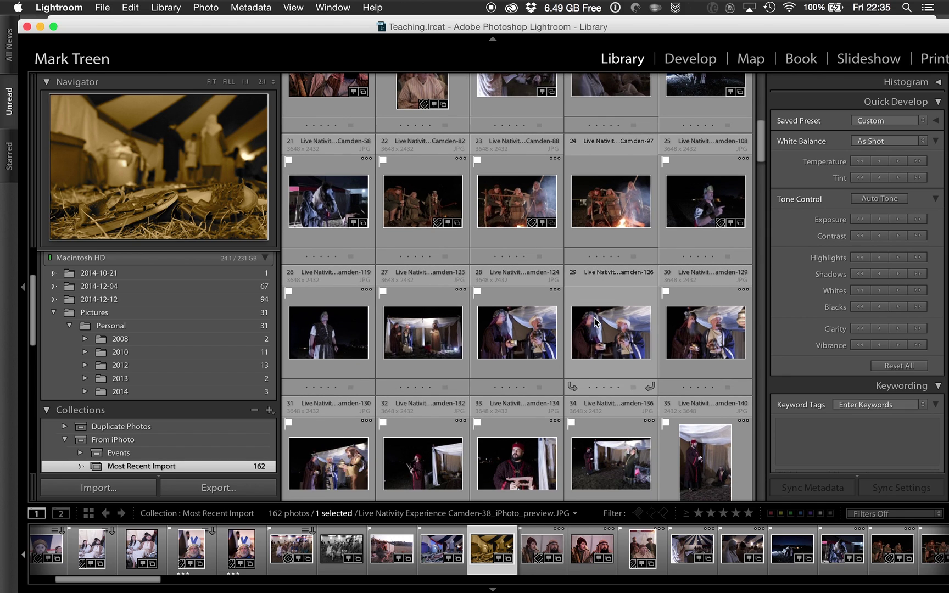
click(512, 337)
click(437, 335)
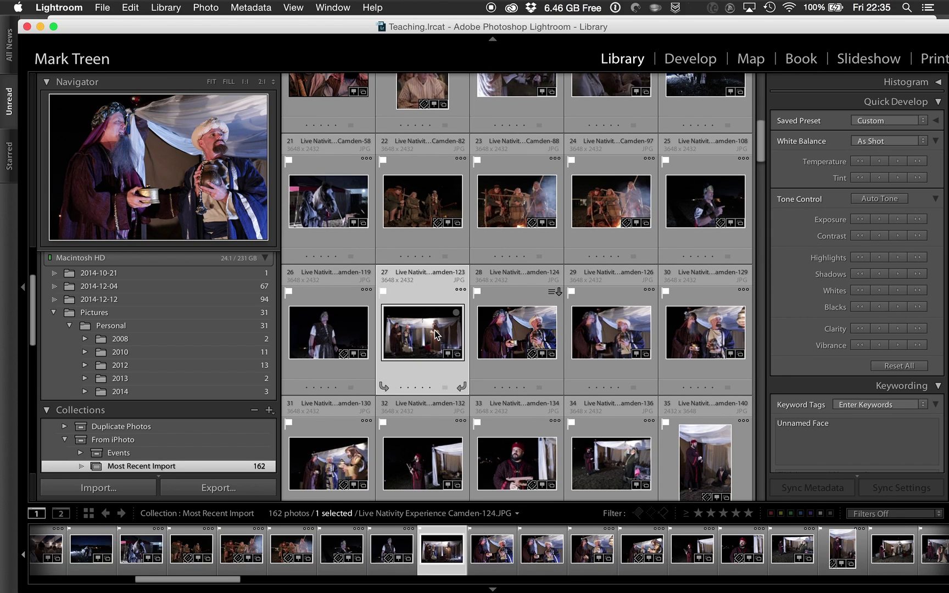
click(337, 329)
click(438, 335)
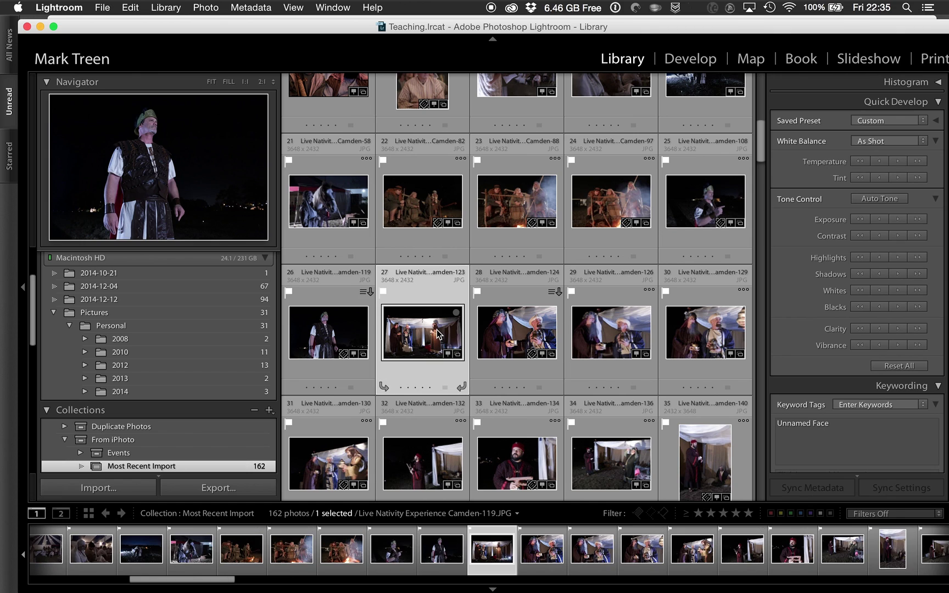
click(523, 342)
scroll(523, 342, up, 2)
scroll(522, 339, up, 8)
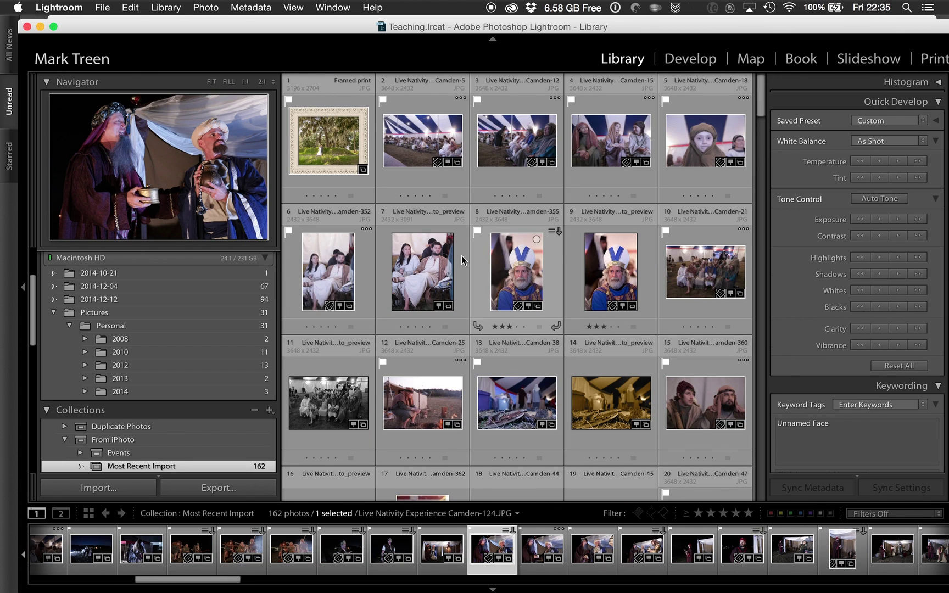
click(331, 138)
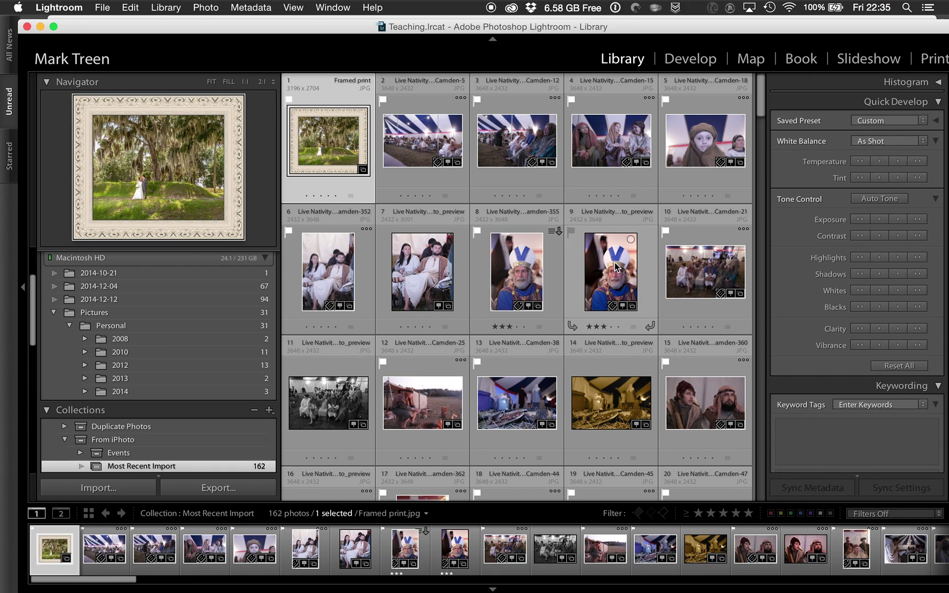
click(617, 268)
scroll(833, 339, down, 4)
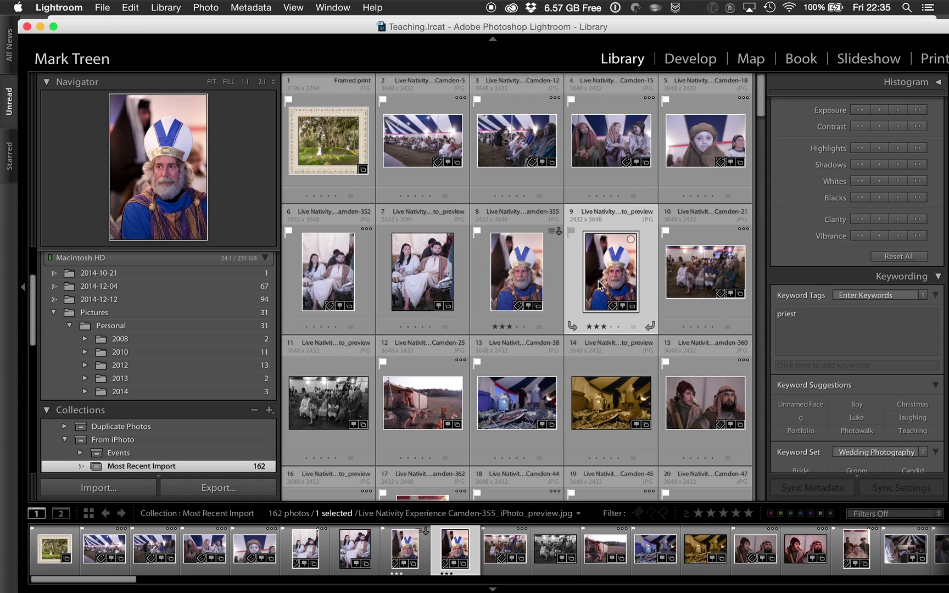
scroll(601, 285, down, 1)
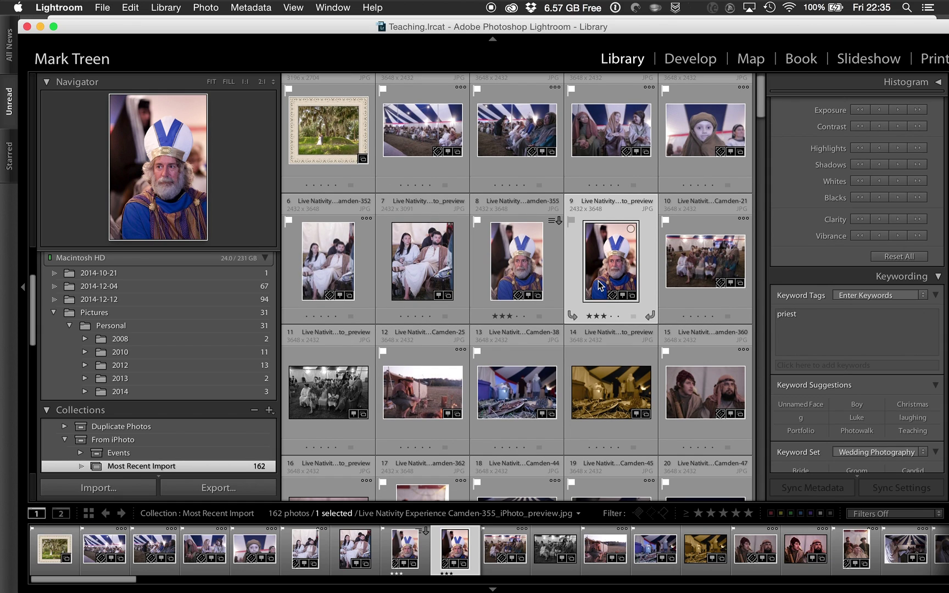
scroll(600, 284, down, 6)
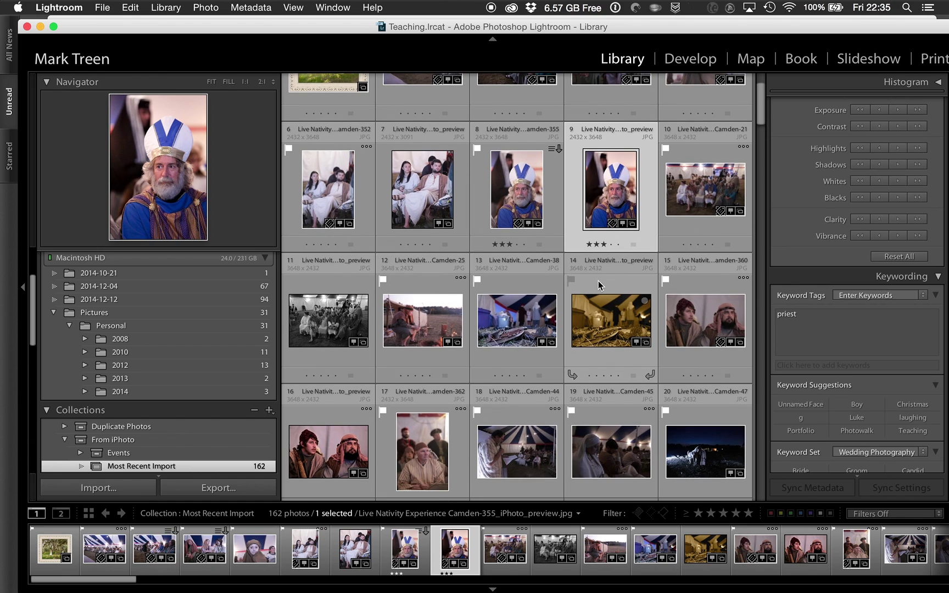
scroll(197, 389, down, 2)
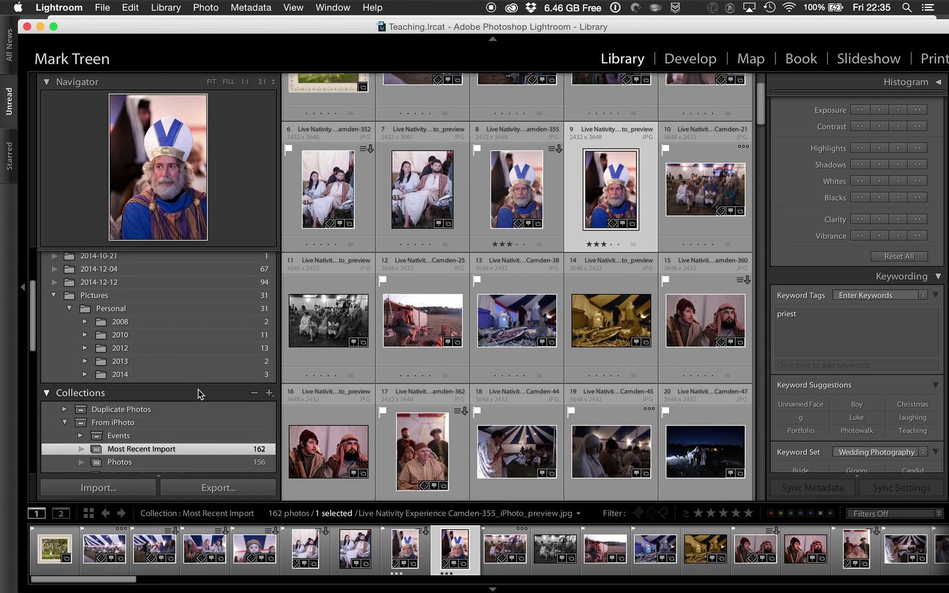
scroll(197, 390, down, 20)
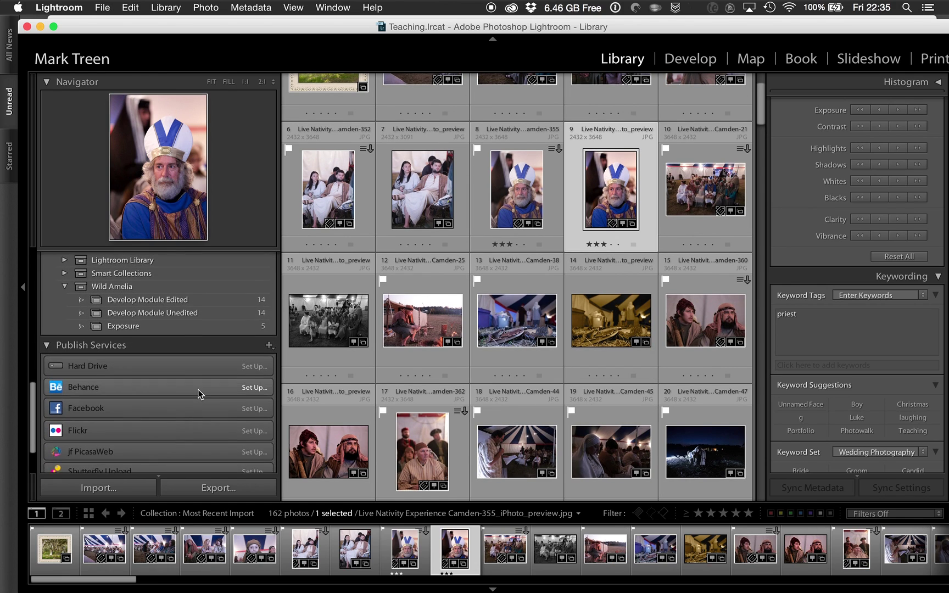
scroll(198, 389, up, 10)
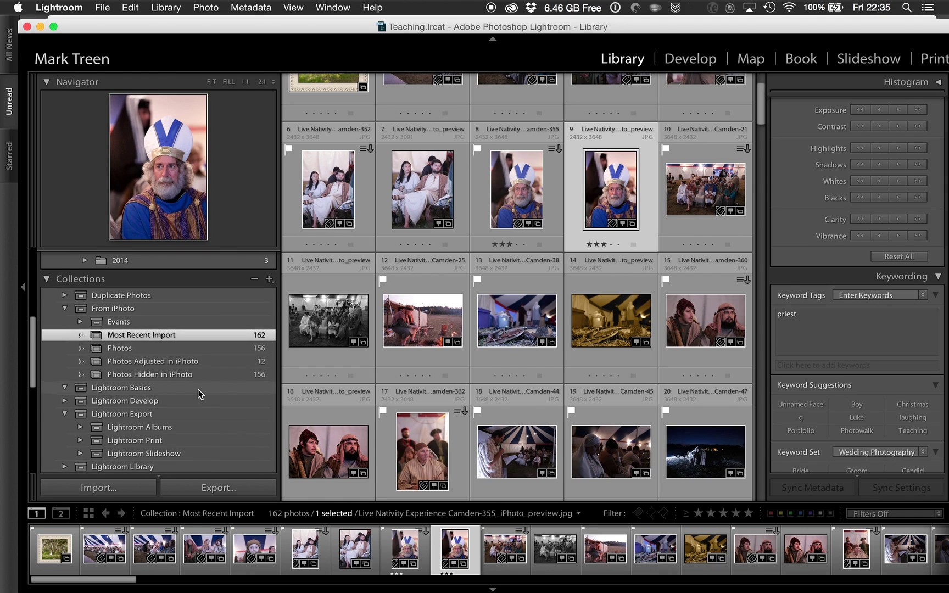
scroll(198, 390, up, 10)
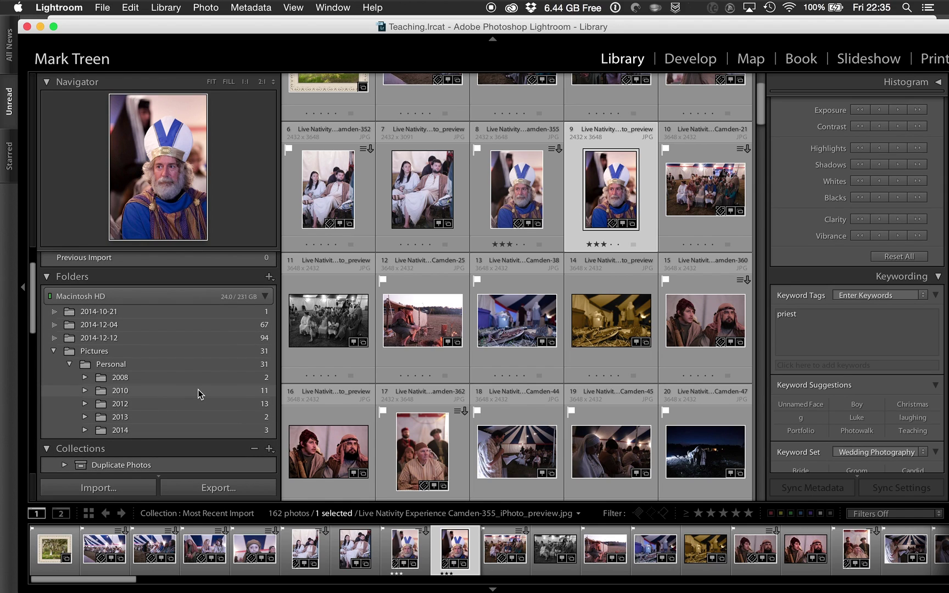
scroll(197, 390, up, 3)
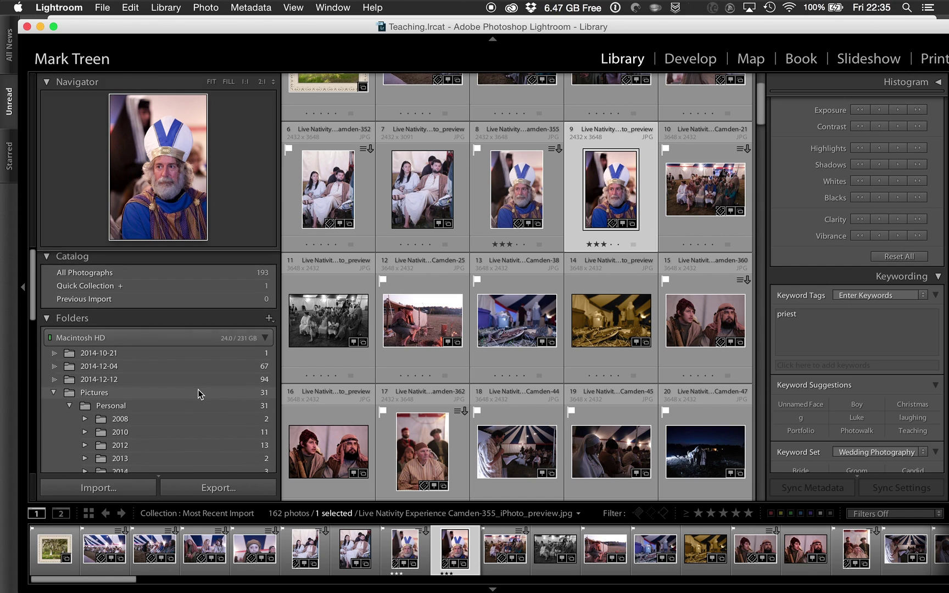
scroll(197, 389, down, 3)
click(161, 344)
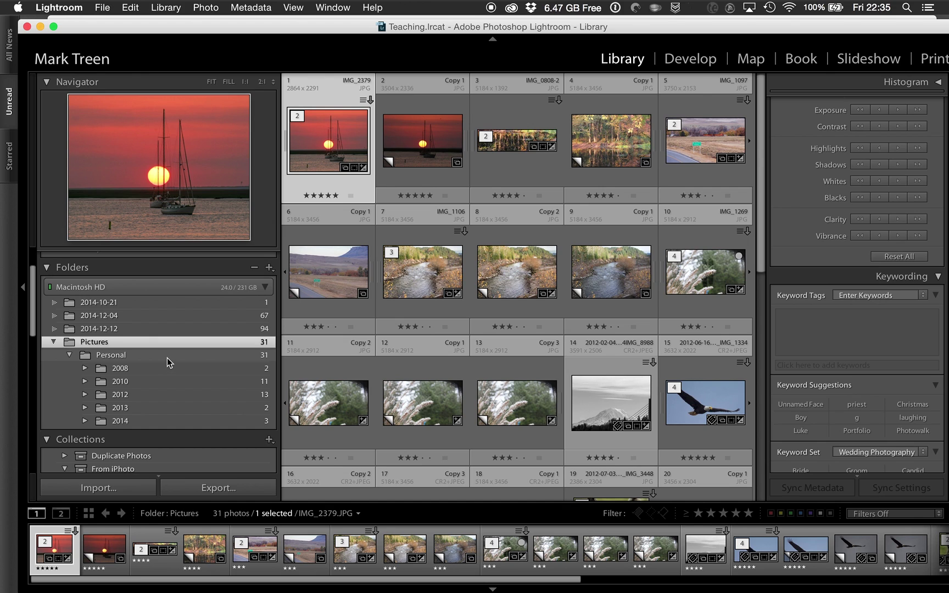
click(167, 358)
scroll(443, 360, down, 10)
scroll(444, 361, up, 10)
scroll(171, 335, up, 2)
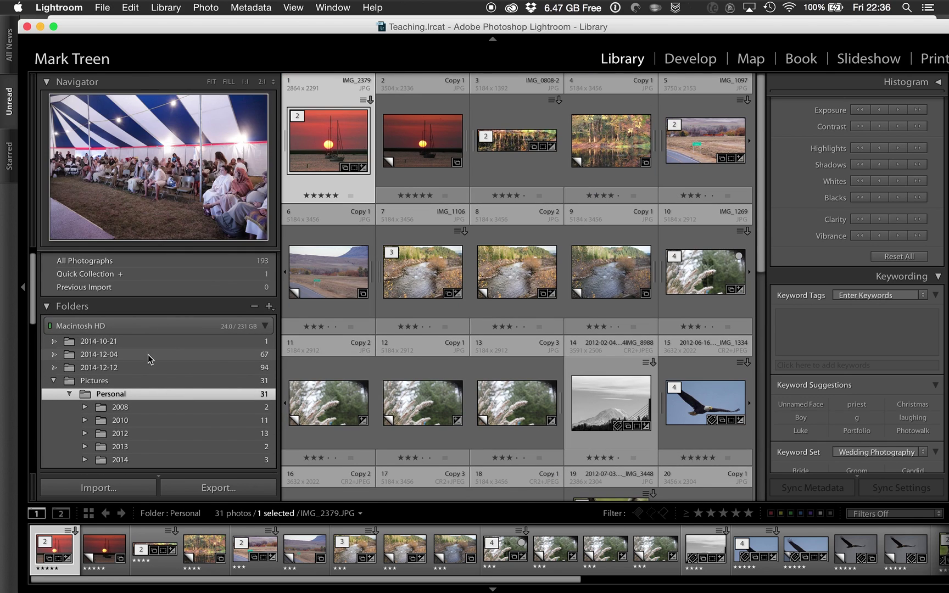
click(134, 356)
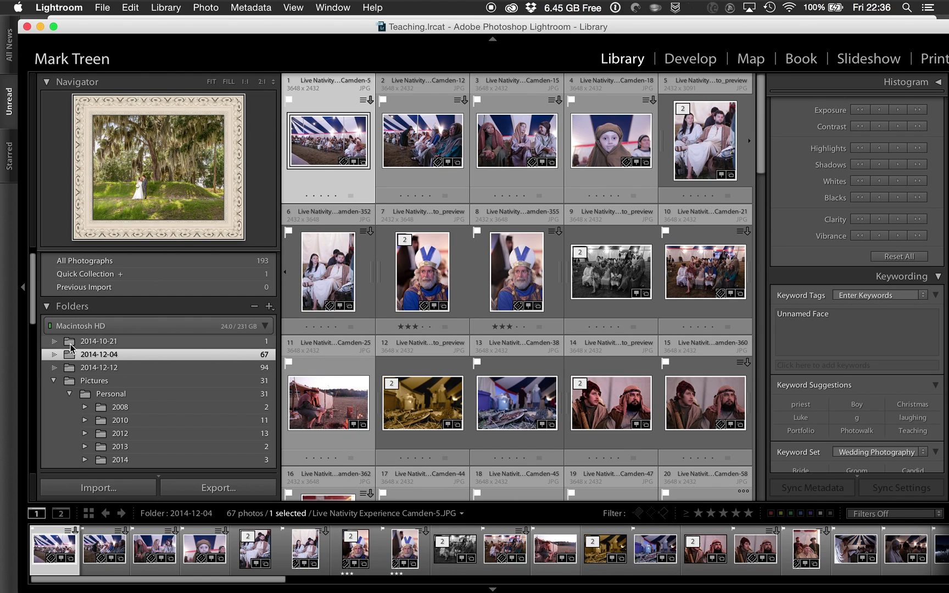
click(72, 342)
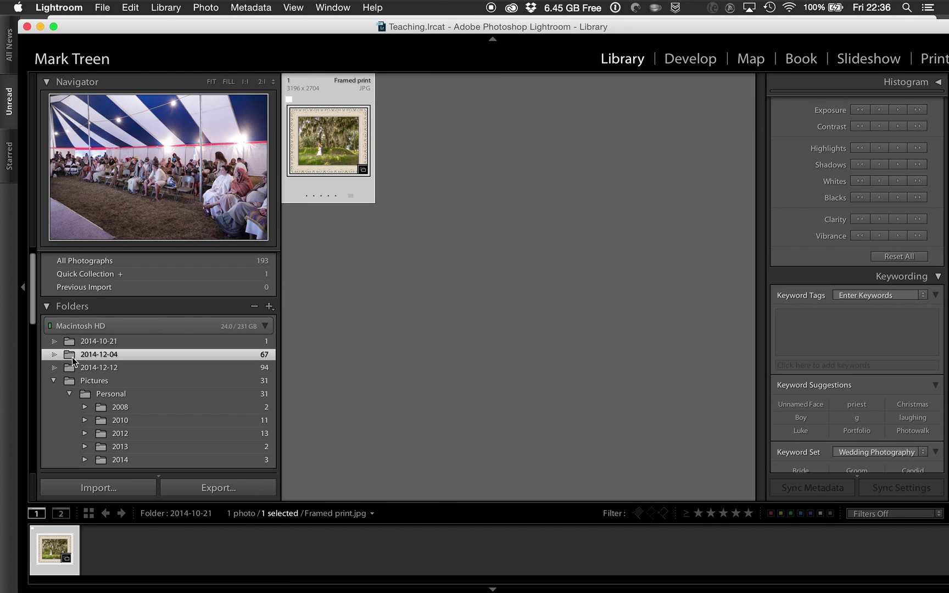
click(72, 357)
click(55, 368)
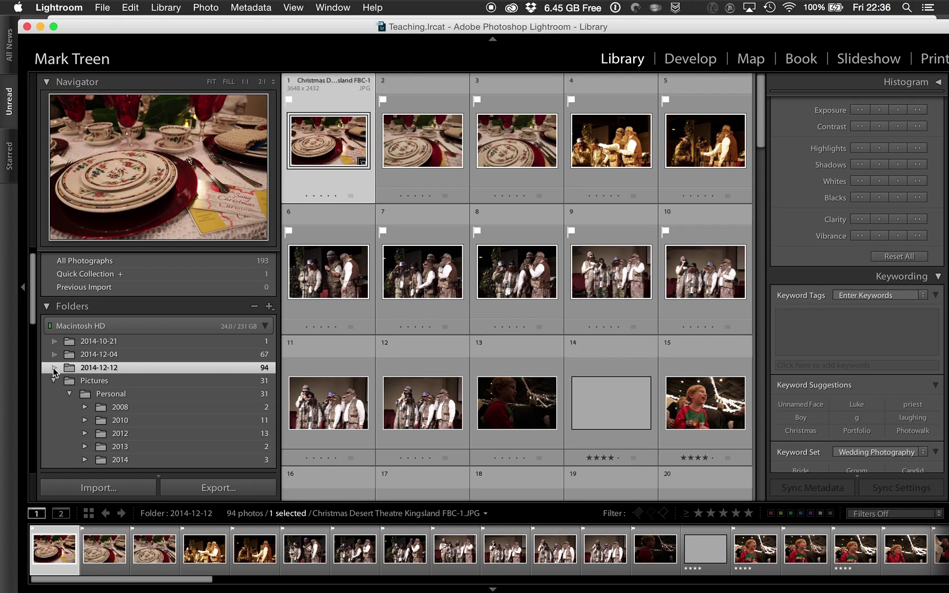
click(124, 348)
click(127, 353)
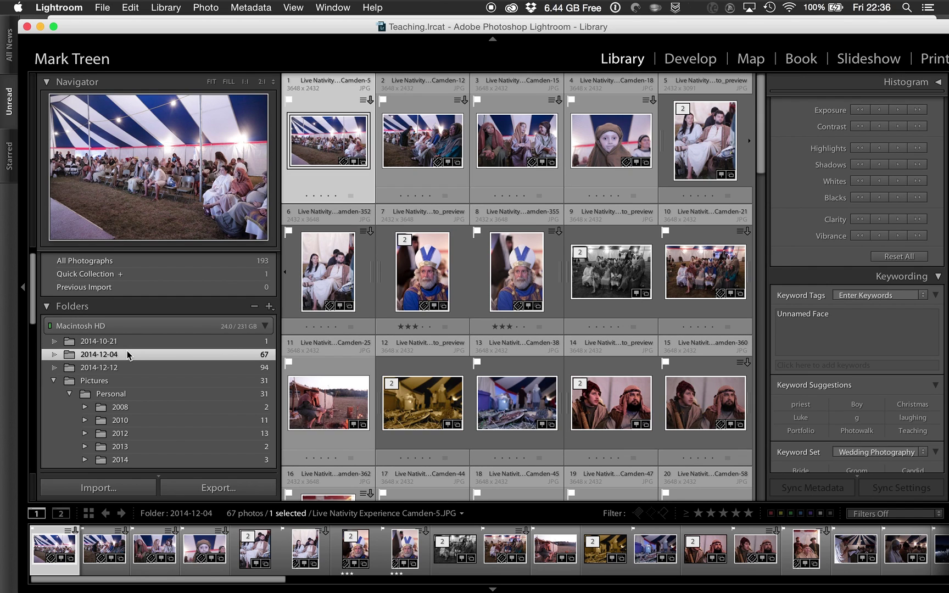
scroll(149, 303, up, 2)
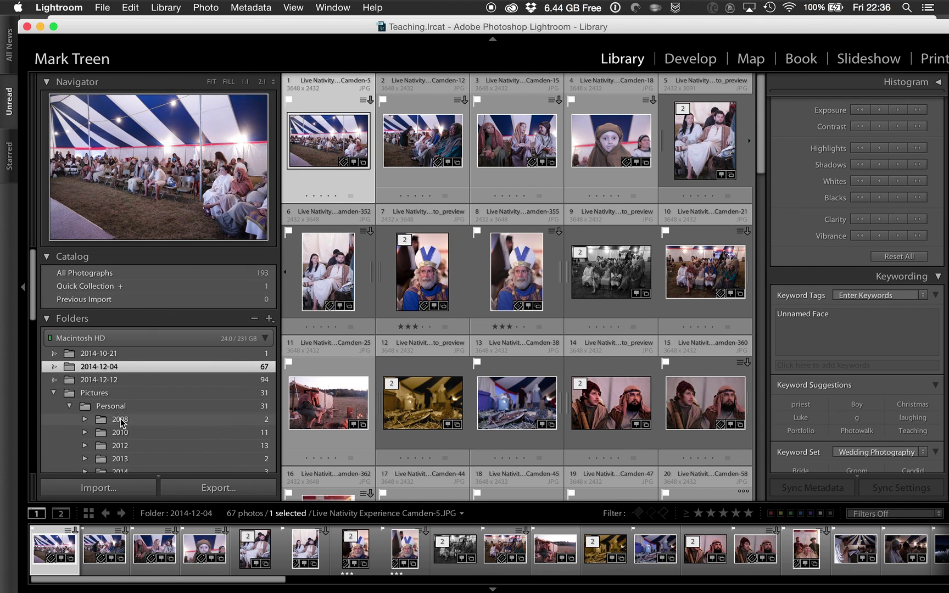
scroll(153, 405, down, 5)
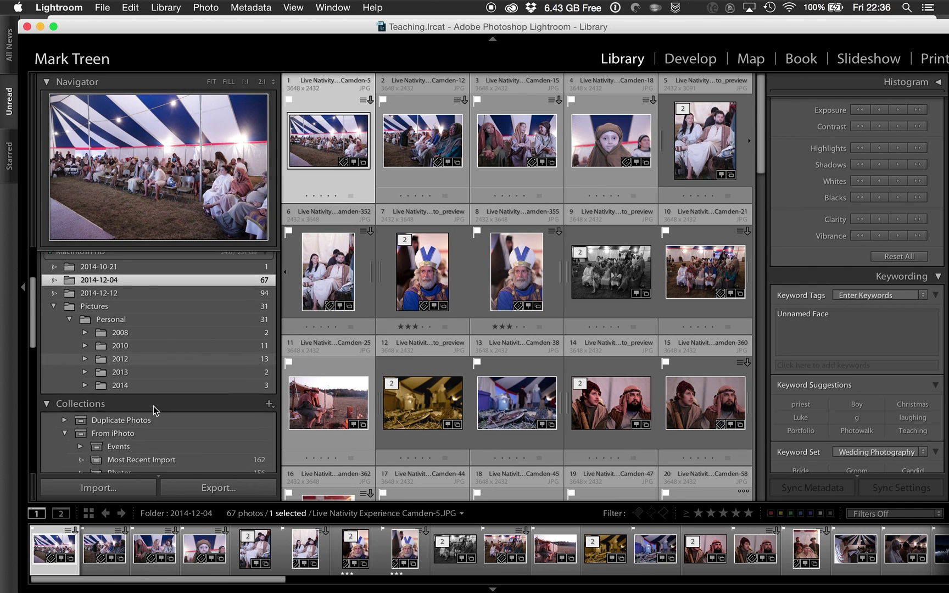
click(437, 275)
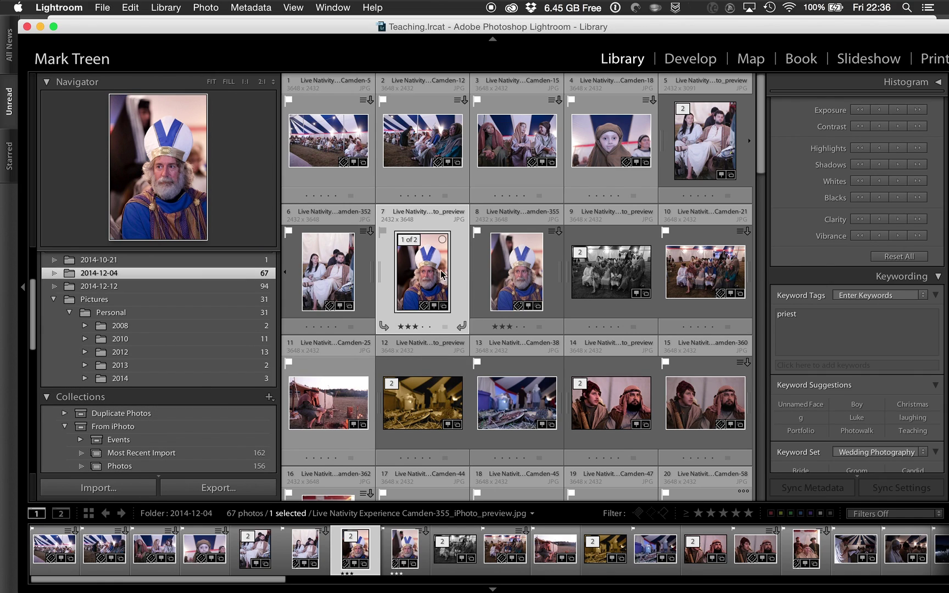
click(512, 277)
click(610, 272)
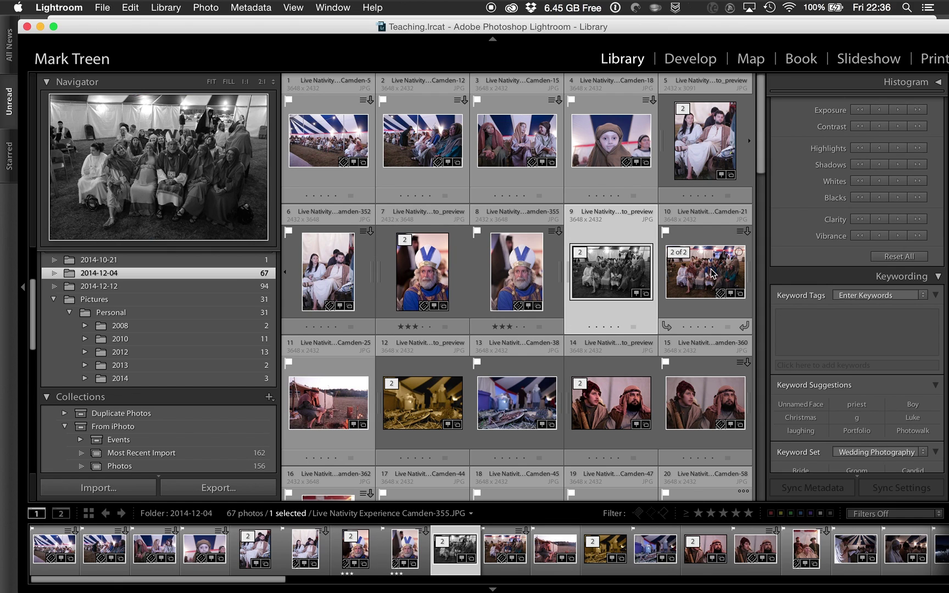
click(719, 273)
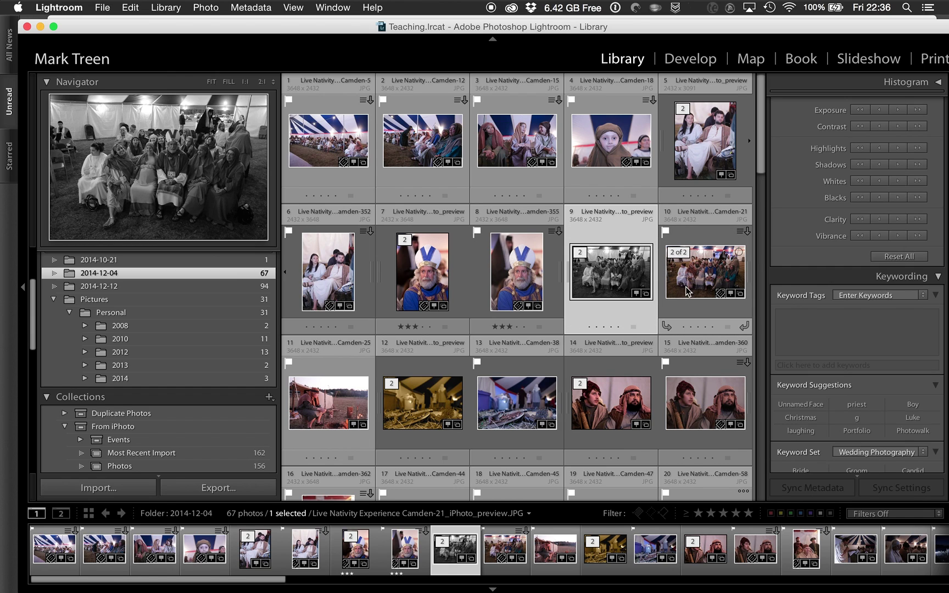
scroll(672, 298, down, 3)
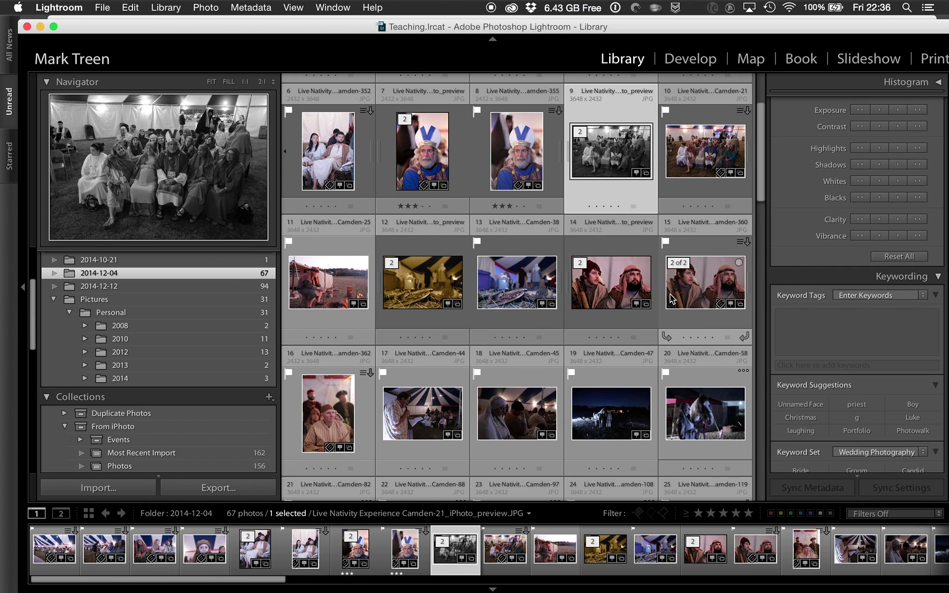
scroll(672, 298, down, 1)
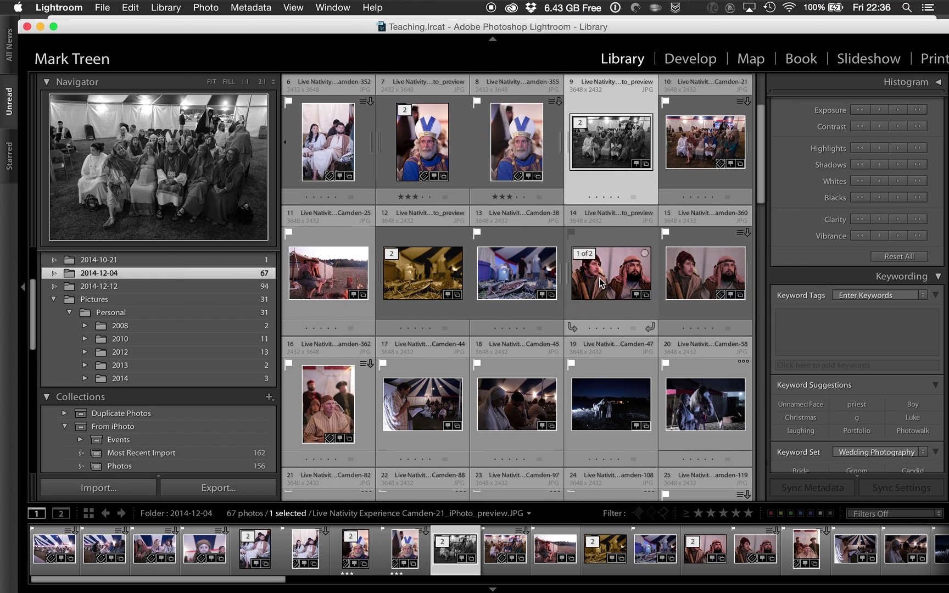
click(522, 160)
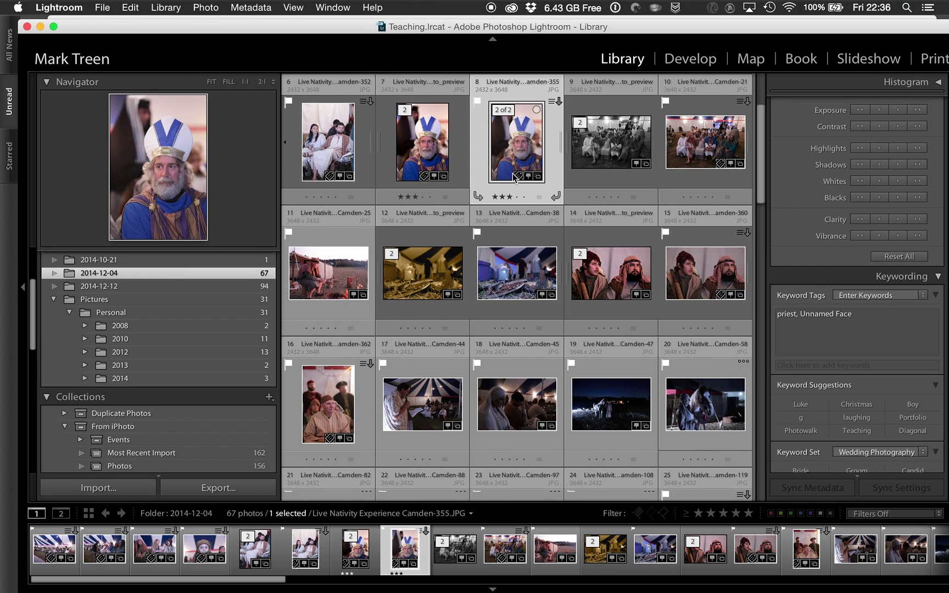
click(512, 267)
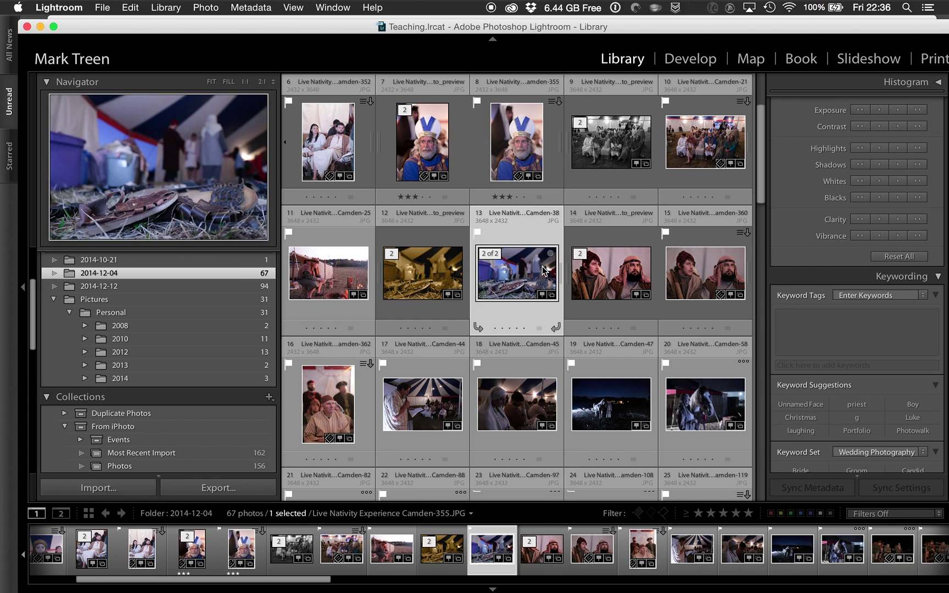
click(753, 60)
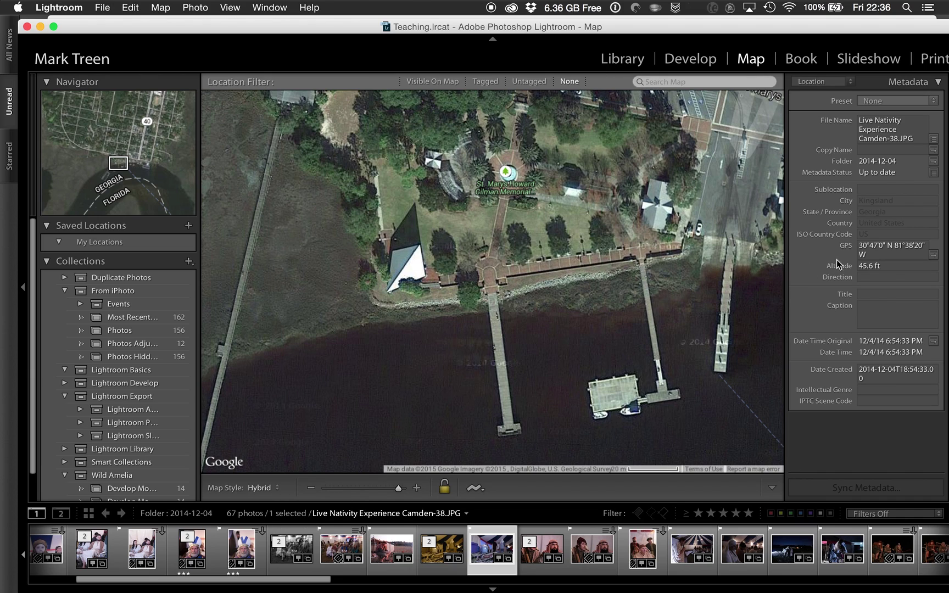
click(874, 253)
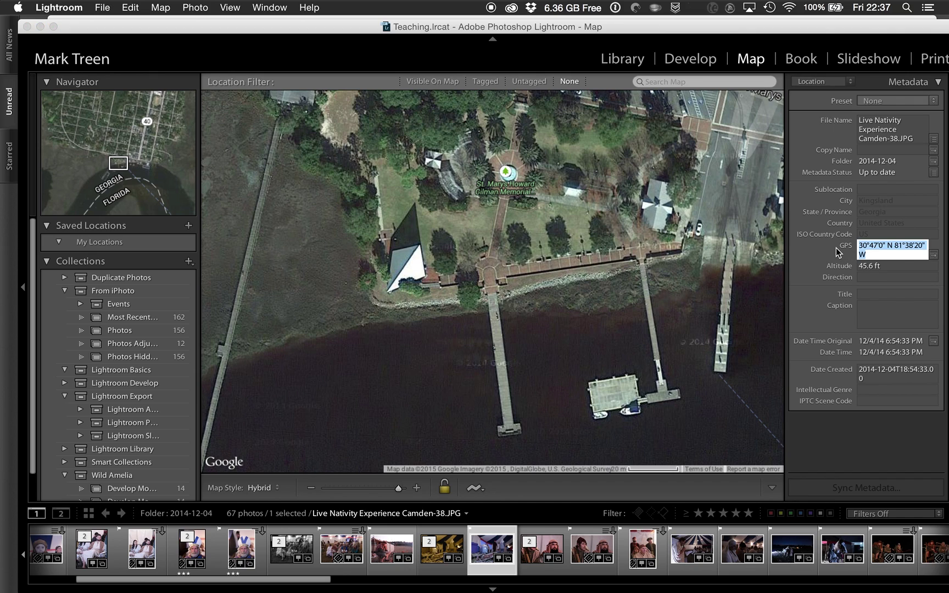
key(Return)
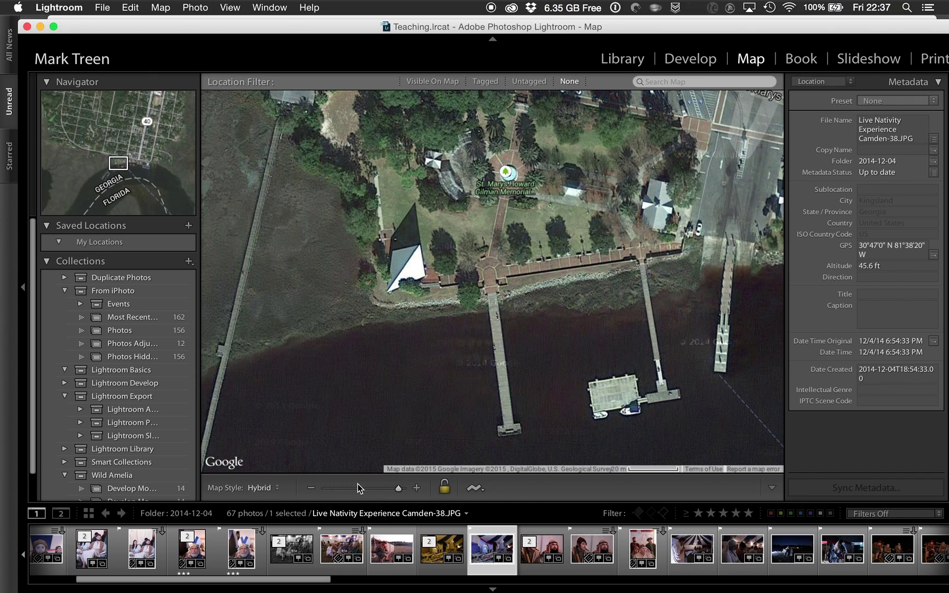
click(385, 488)
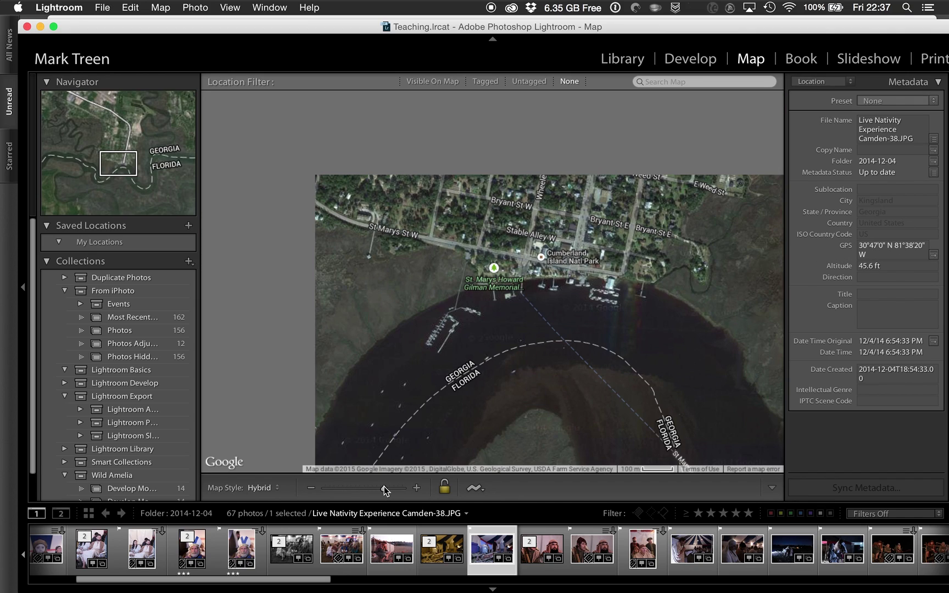
click(361, 485)
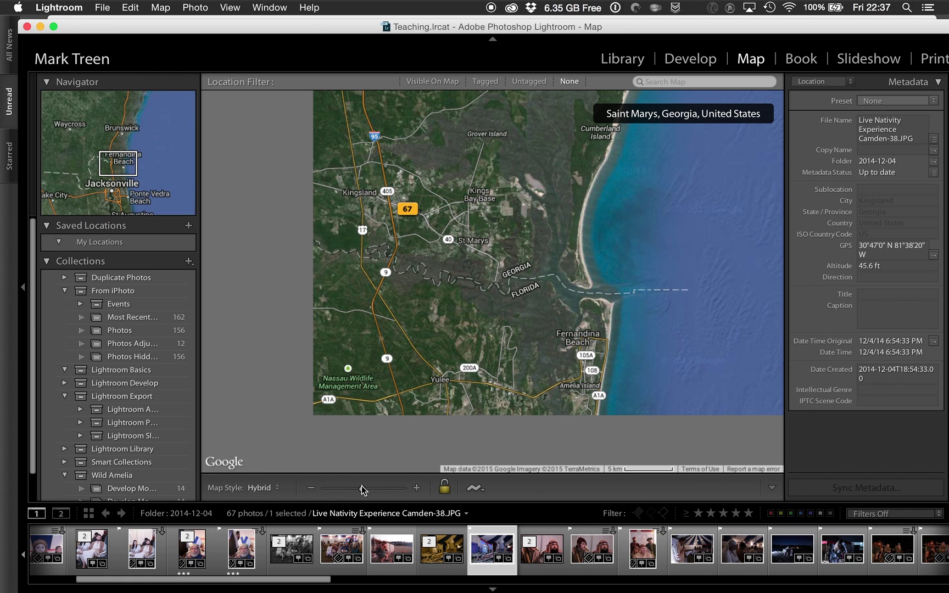
click(620, 59)
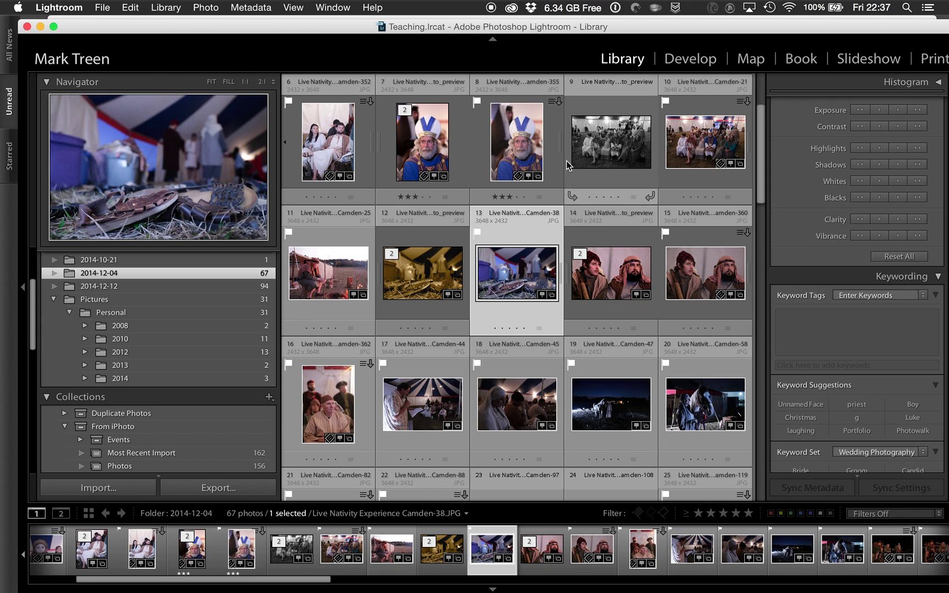
click(423, 277)
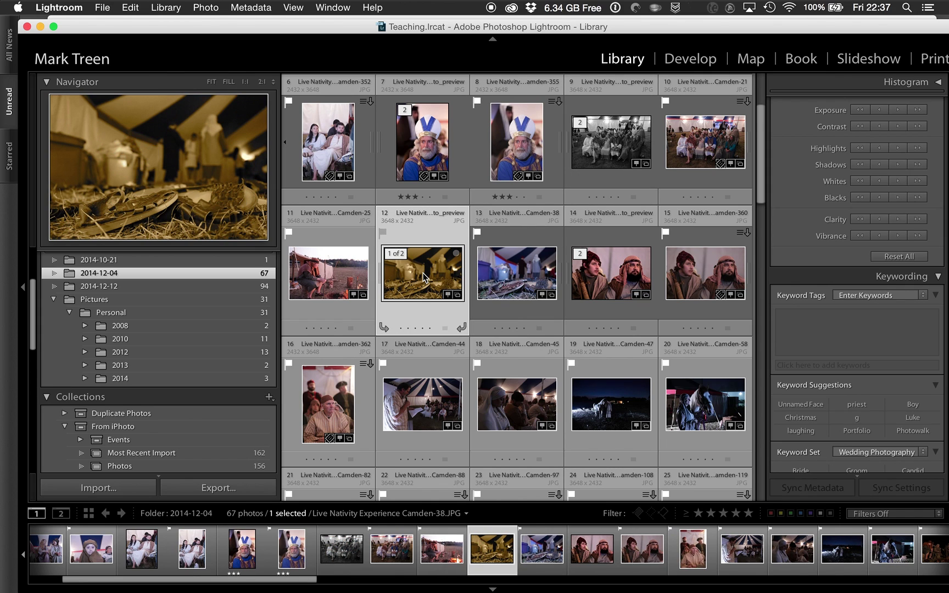
click(688, 60)
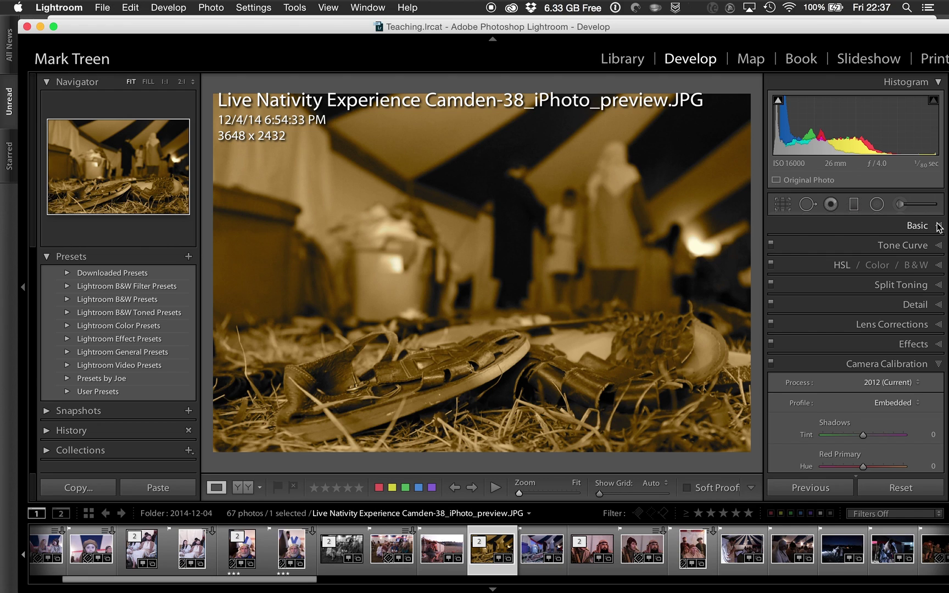
click(939, 225)
scroll(867, 445, down, 4)
scroll(867, 445, down, 2)
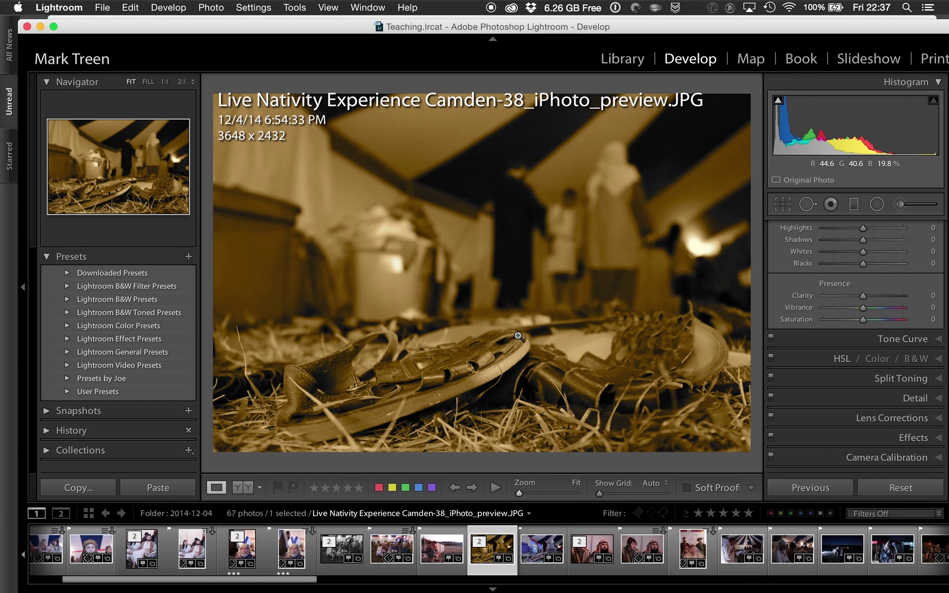
key(Left)
key(Right)
key(Left)
key(Left)
key(Left)
key(Left)
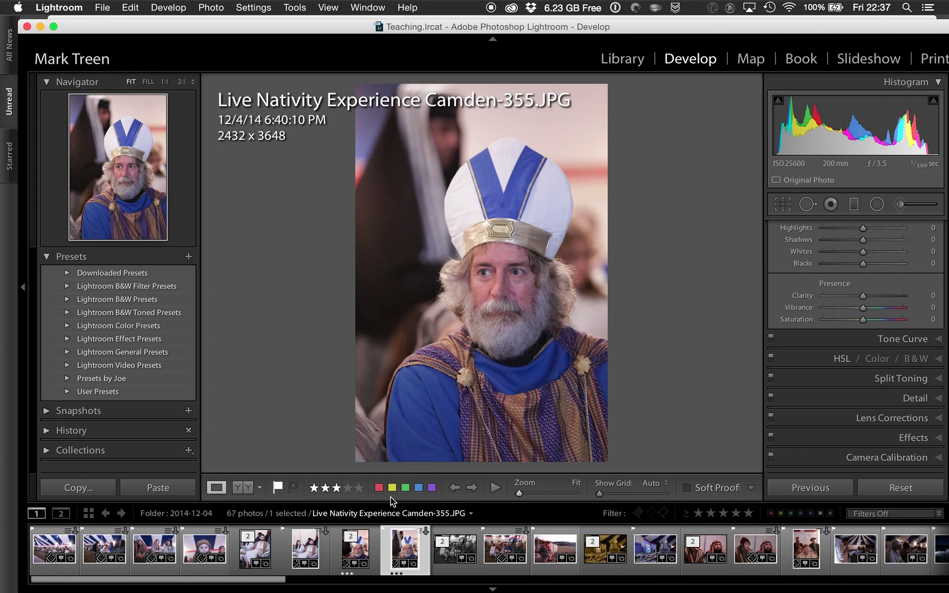
click(360, 554)
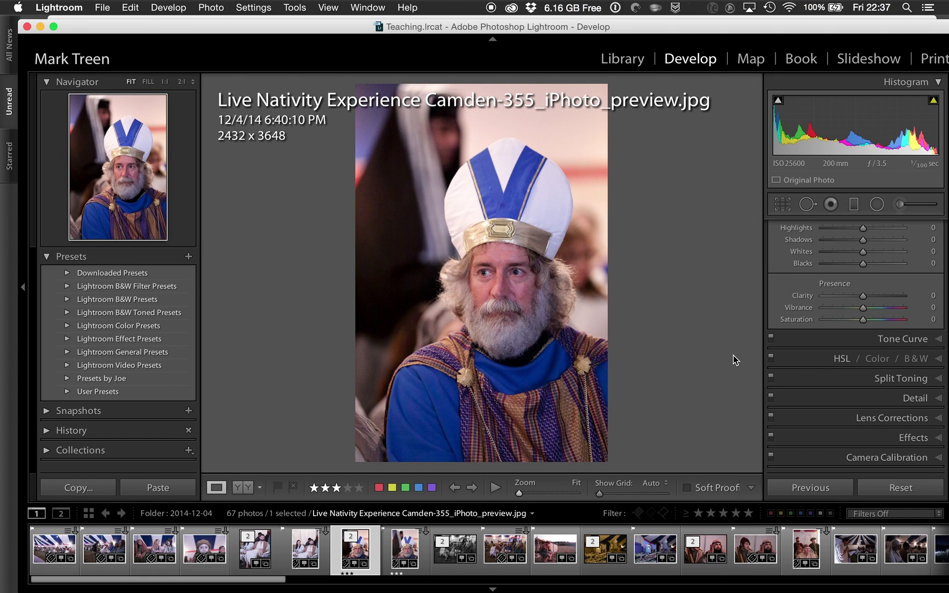
scroll(846, 305, up, 5)
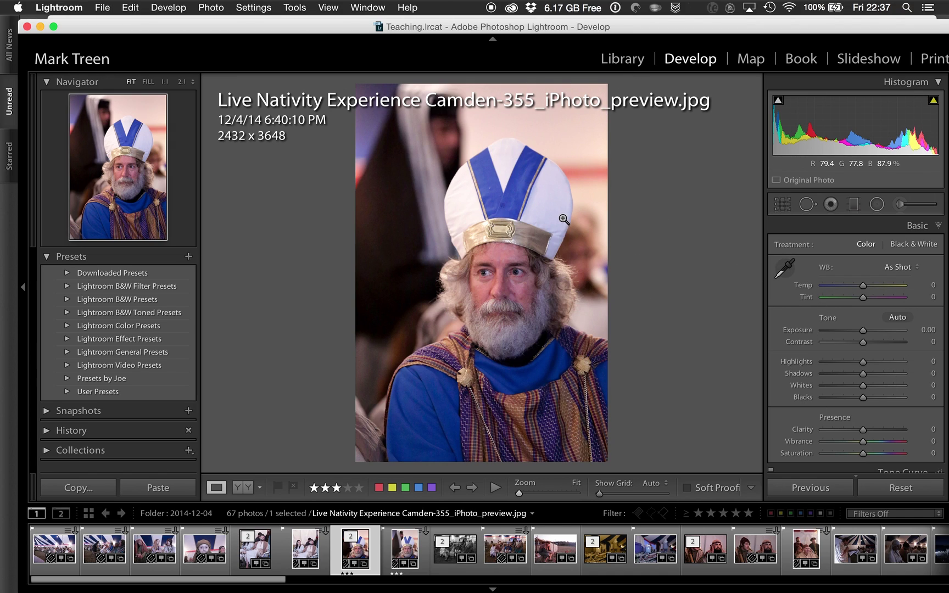
click(623, 59)
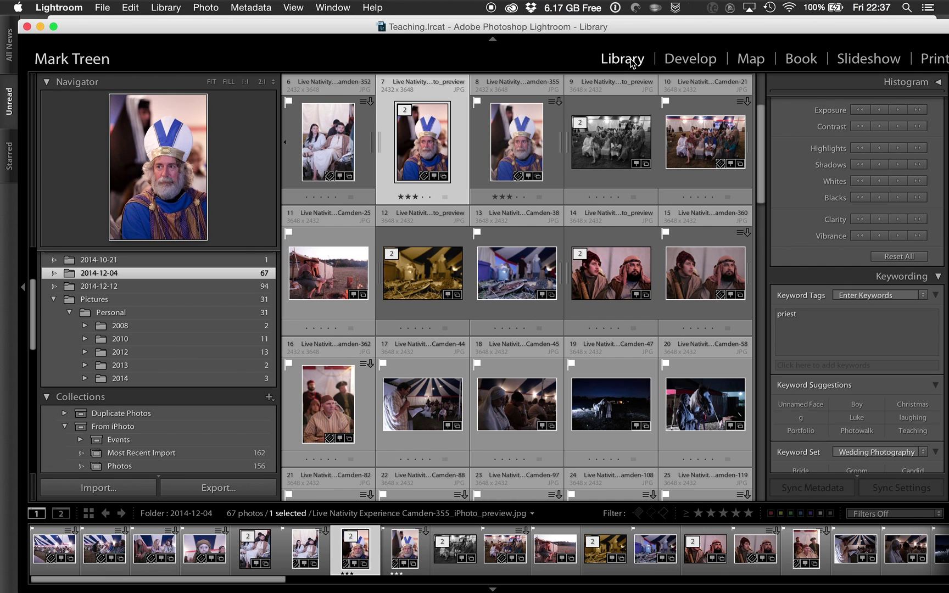
scroll(504, 154, down, 20)
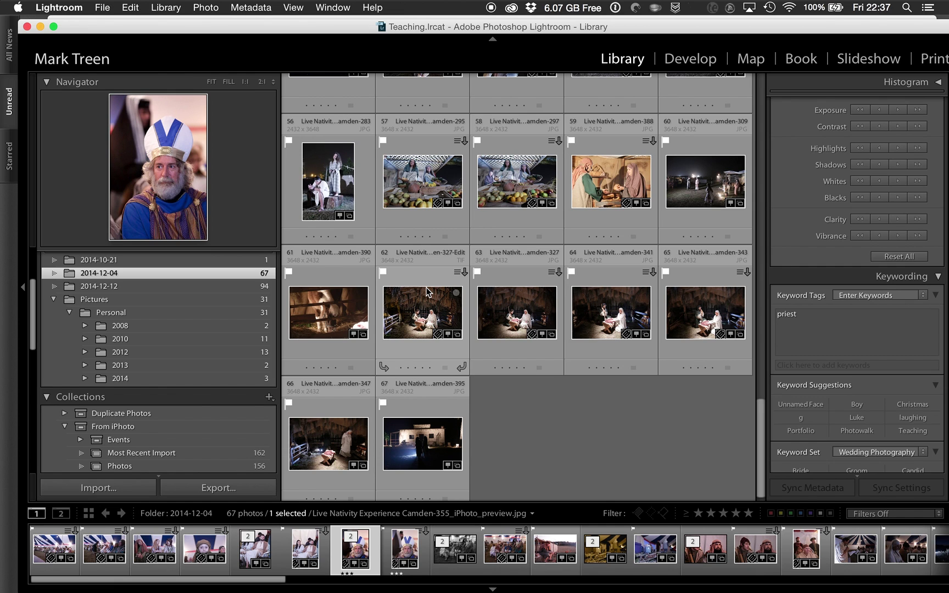
scroll(426, 287, up, 15)
scroll(426, 291, up, 5)
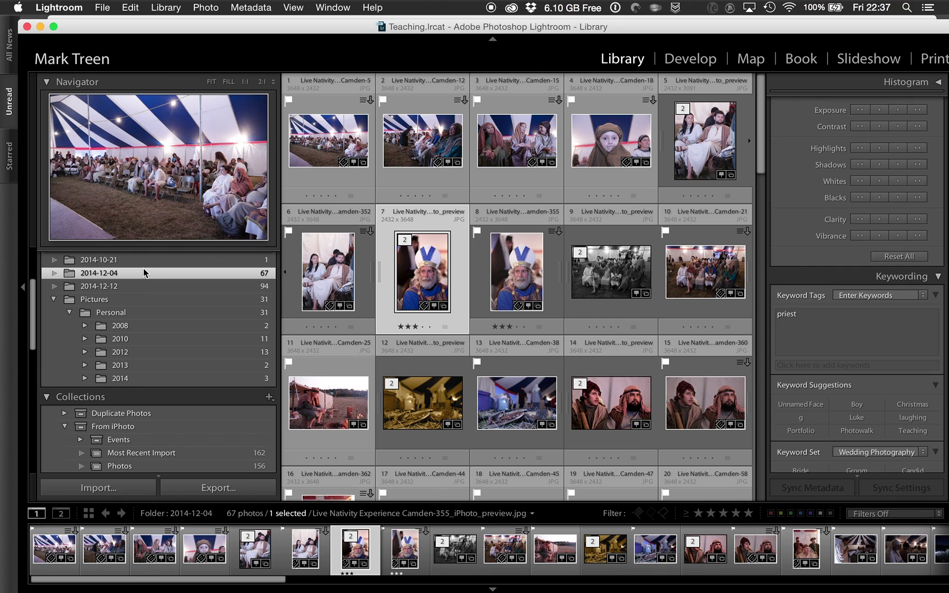
click(514, 272)
click(428, 268)
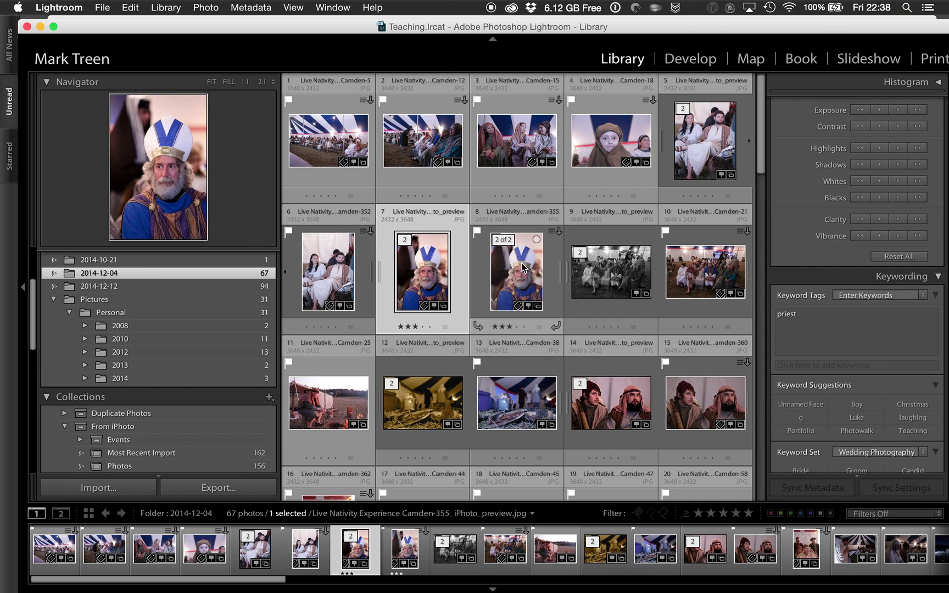
click(512, 269)
click(434, 254)
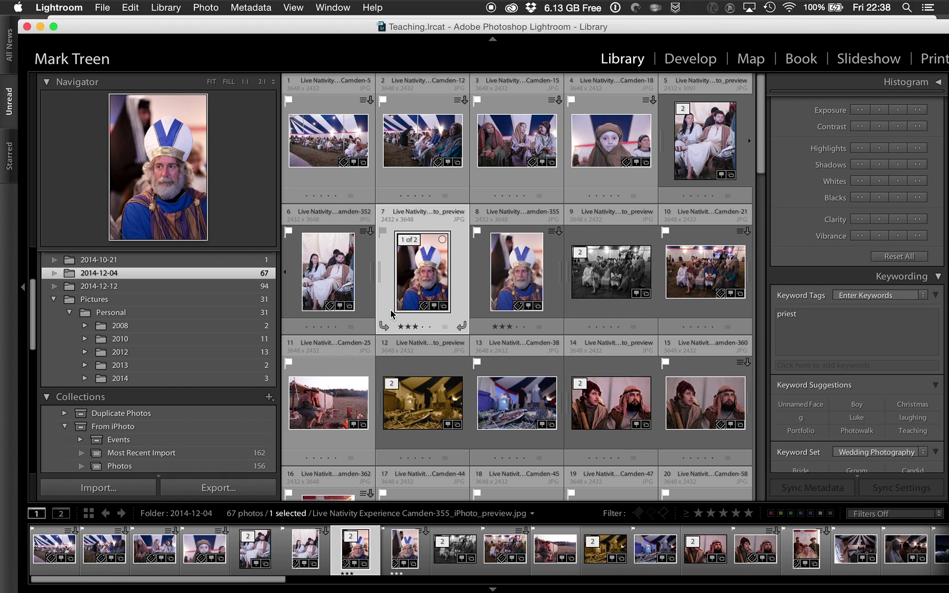
scroll(432, 347, down, 2)
scroll(432, 347, down, 5)
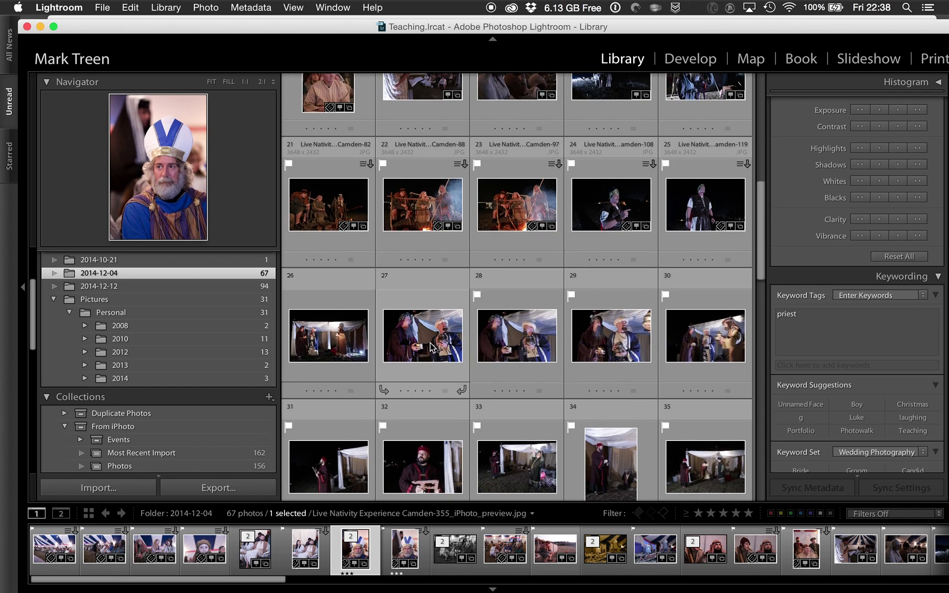
scroll(431, 343, up, 7)
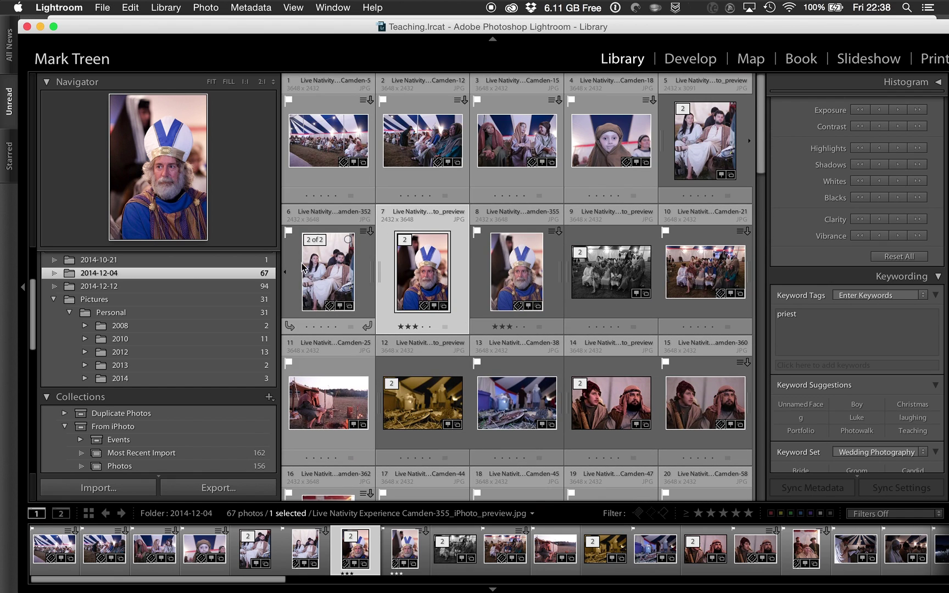